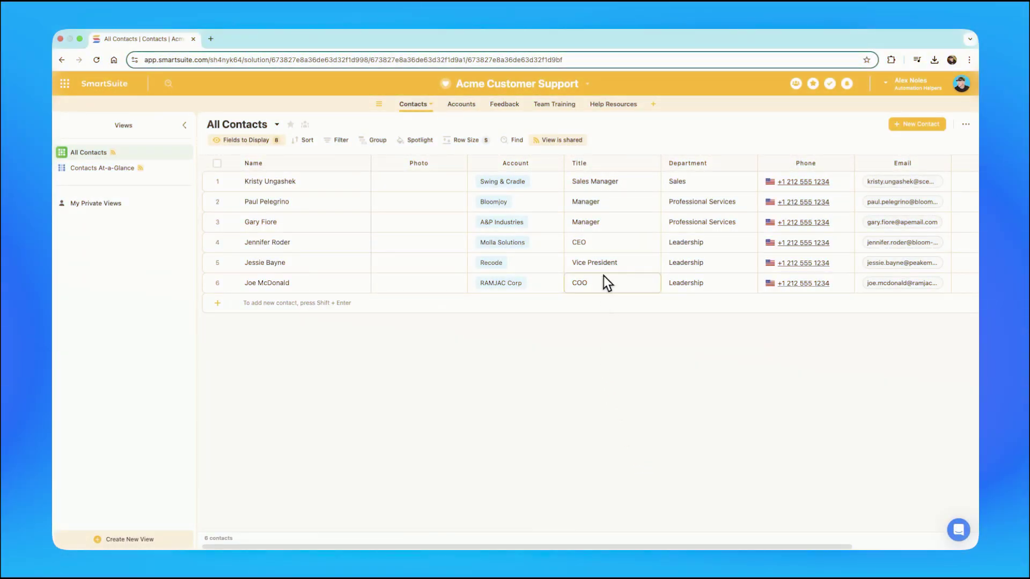
- Open New Automation 1 and add a trigger condition that Size is equal to 1-10
{"action": "left_click", "coordinate": [588, 85]}
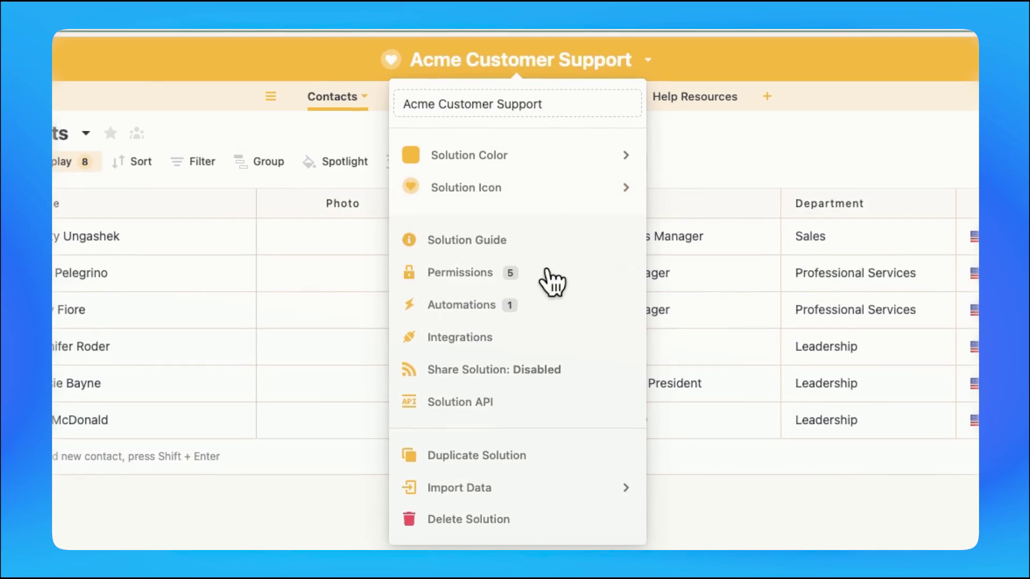
{"action": "left_click", "coordinate": [541, 316]}
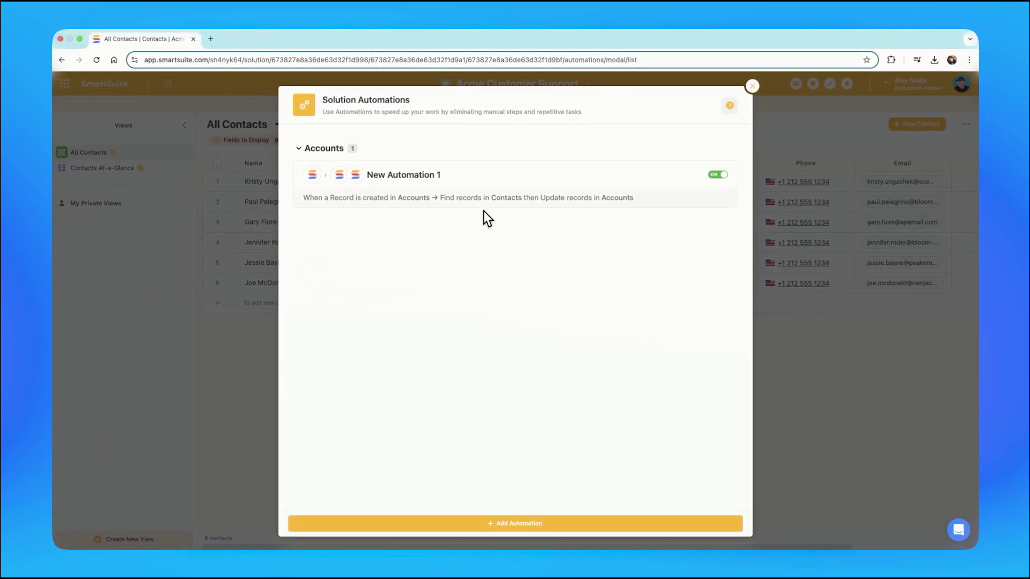
{"action": "left_click", "coordinate": [468, 190]}
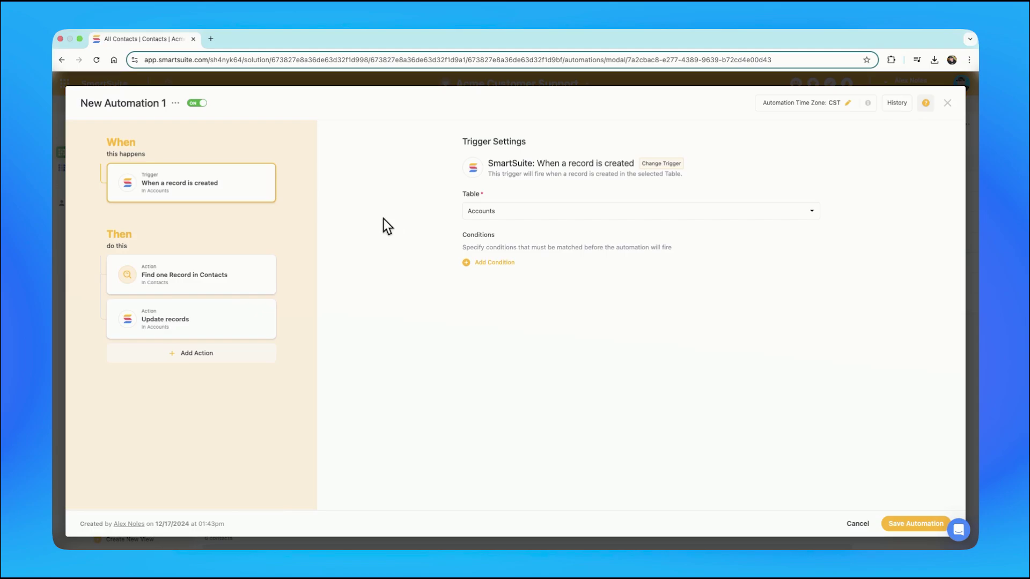
{"action": "left_click", "coordinate": [467, 263]}
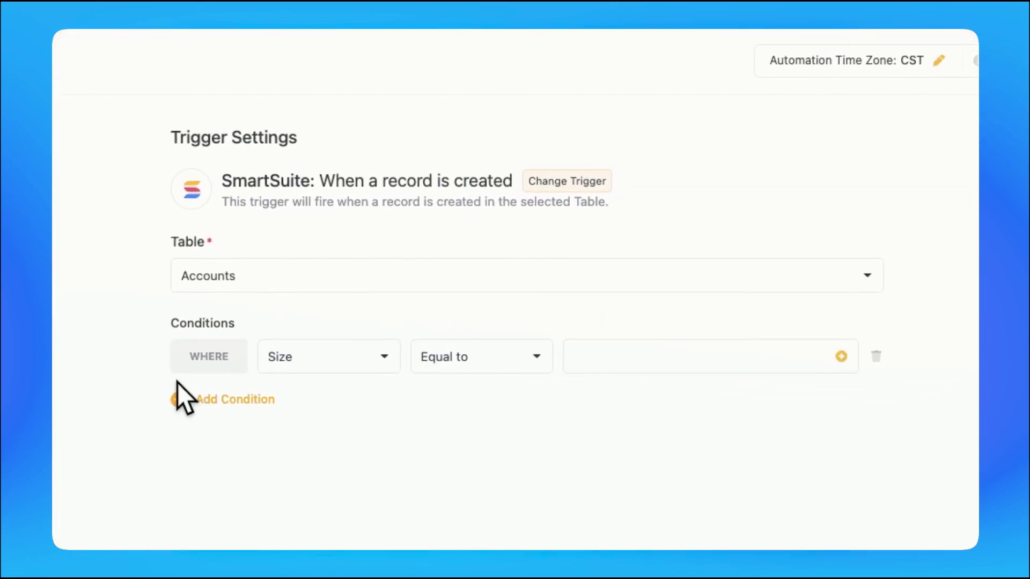
{"action": "left_click", "coordinate": [598, 351]}
{"action": "left_click", "coordinate": [667, 489]}
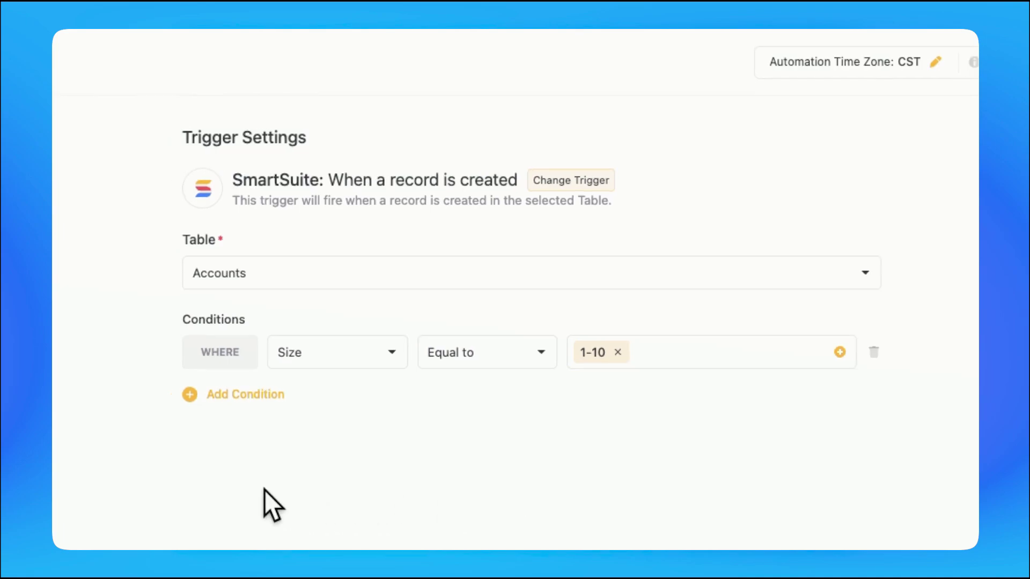
- Review the Find one Record action, then add a Send webhook request action
{"action": "left_click", "coordinate": [247, 287]}
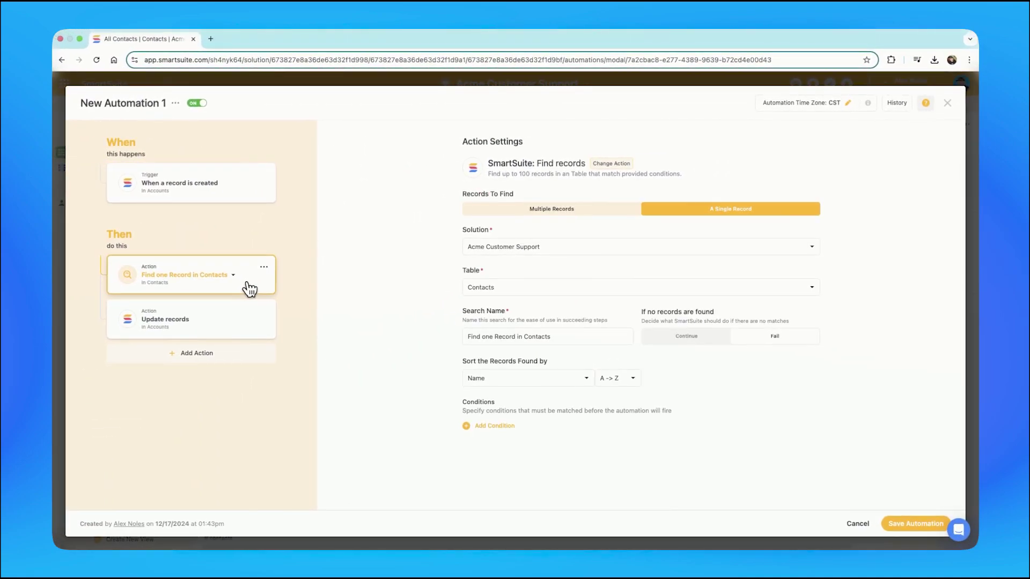
{"action": "left_click", "coordinate": [212, 355]}
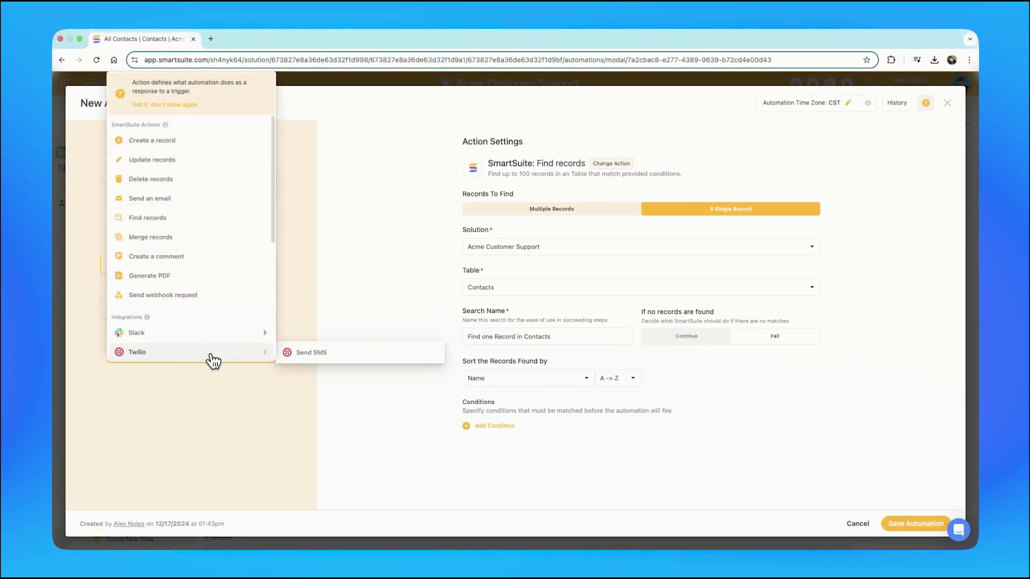
{"action": "left_click", "coordinate": [202, 296]}
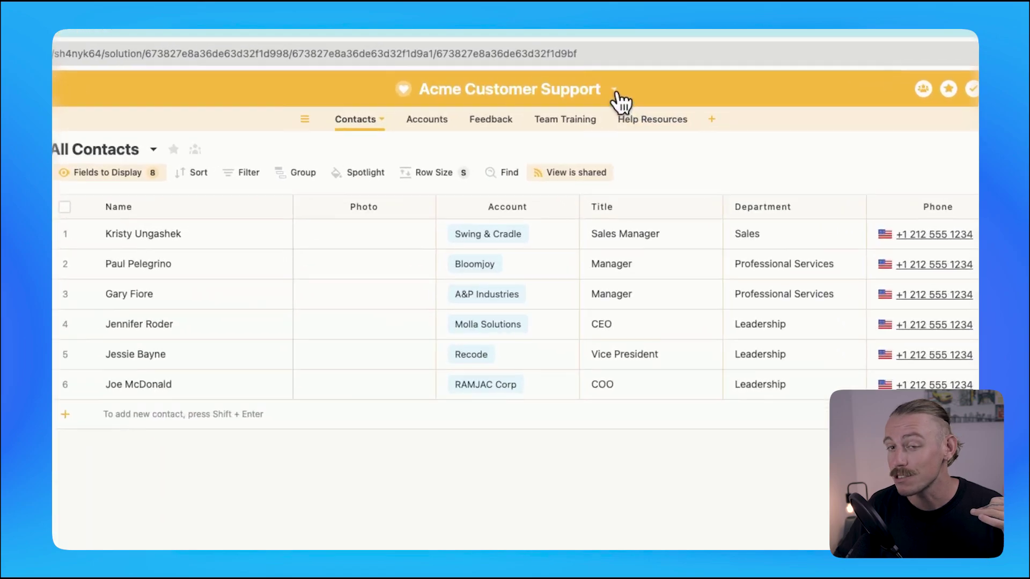
- Open New Automation 1 from the solution's Automations list
{"action": "left_click", "coordinate": [623, 96]}
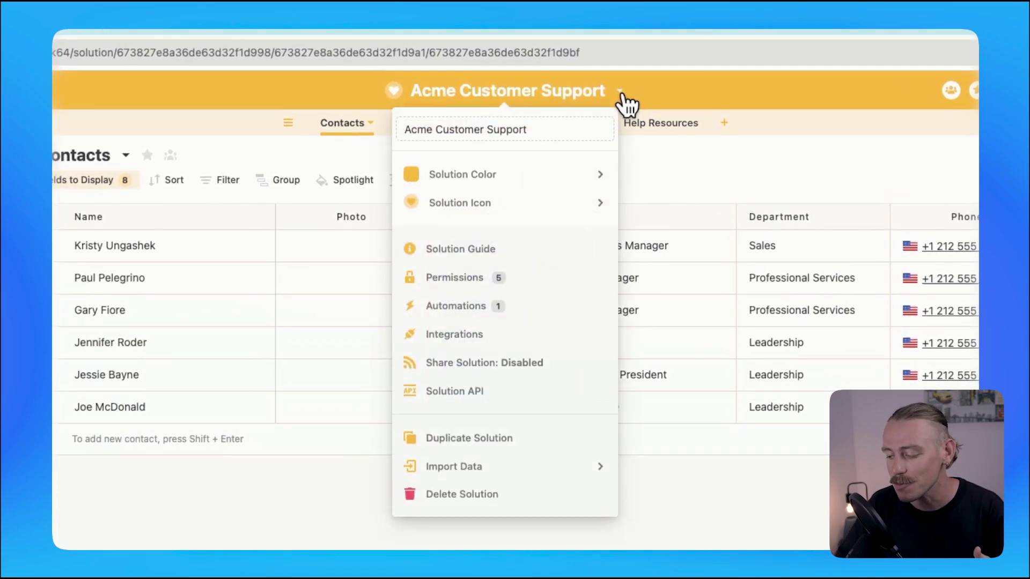
{"action": "left_click", "coordinate": [456, 310]}
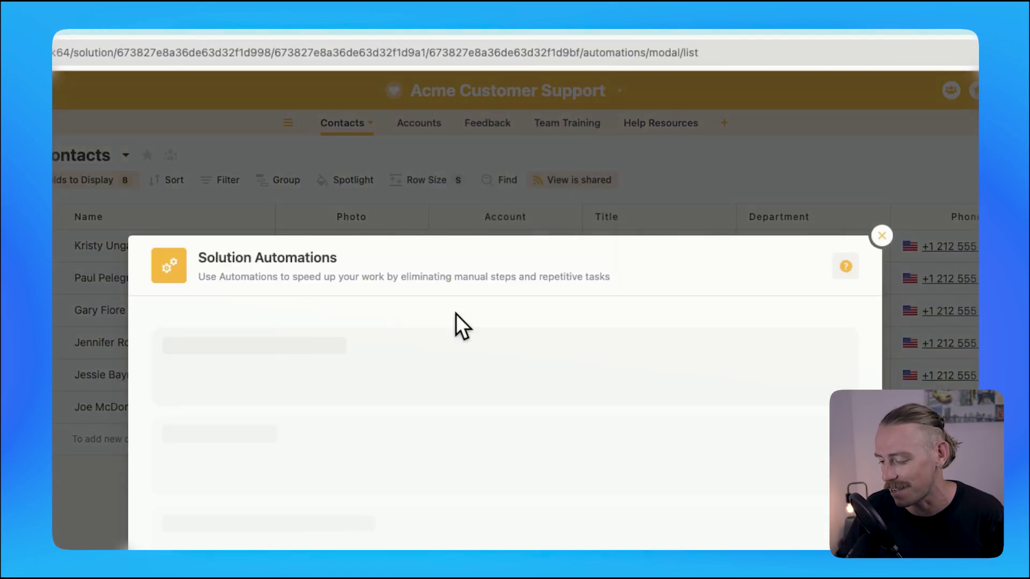
{"action": "left_click", "coordinate": [460, 217]}
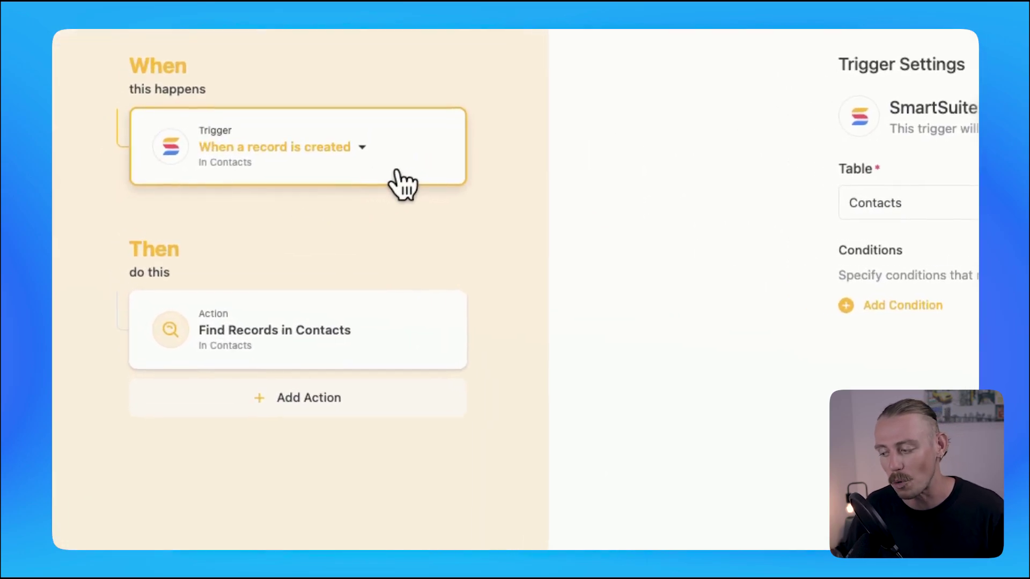
- Check the Find Records in Contacts condition fields, then add a Merge records action
{"action": "left_click", "coordinate": [376, 338]}
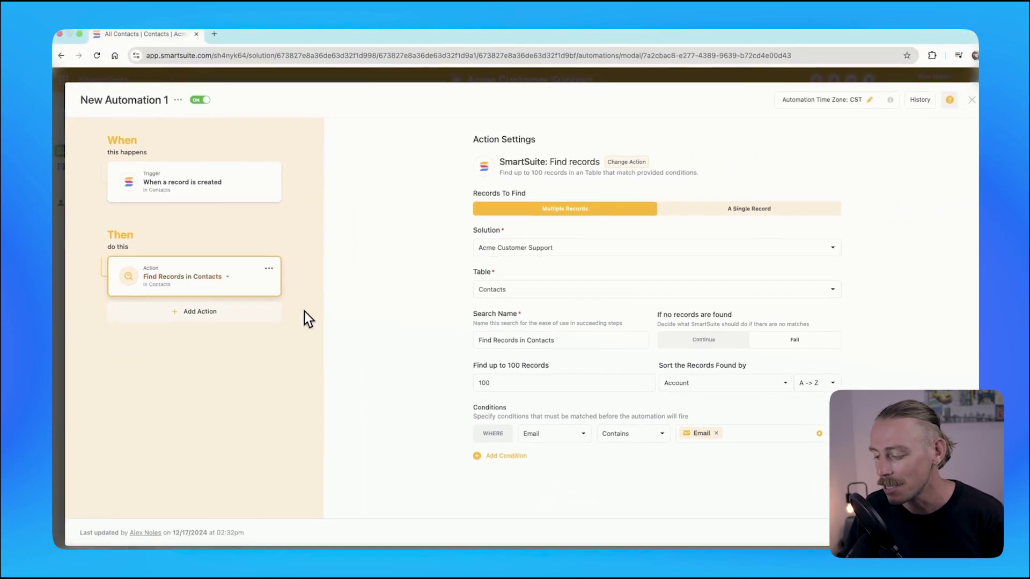
{"action": "left_click", "coordinate": [568, 432]}
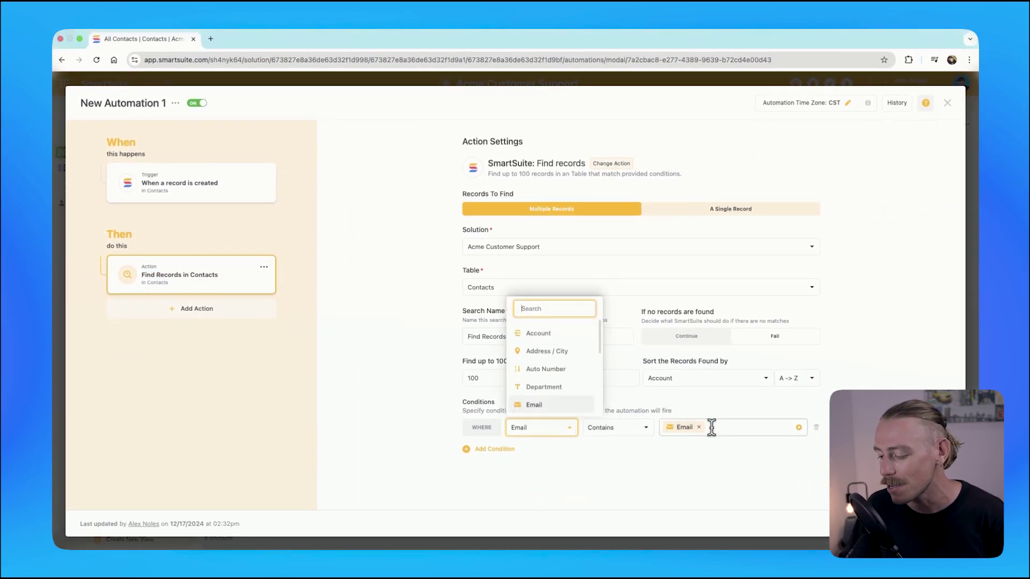
{"action": "left_click", "coordinate": [719, 453]}
{"action": "left_click", "coordinate": [230, 313]}
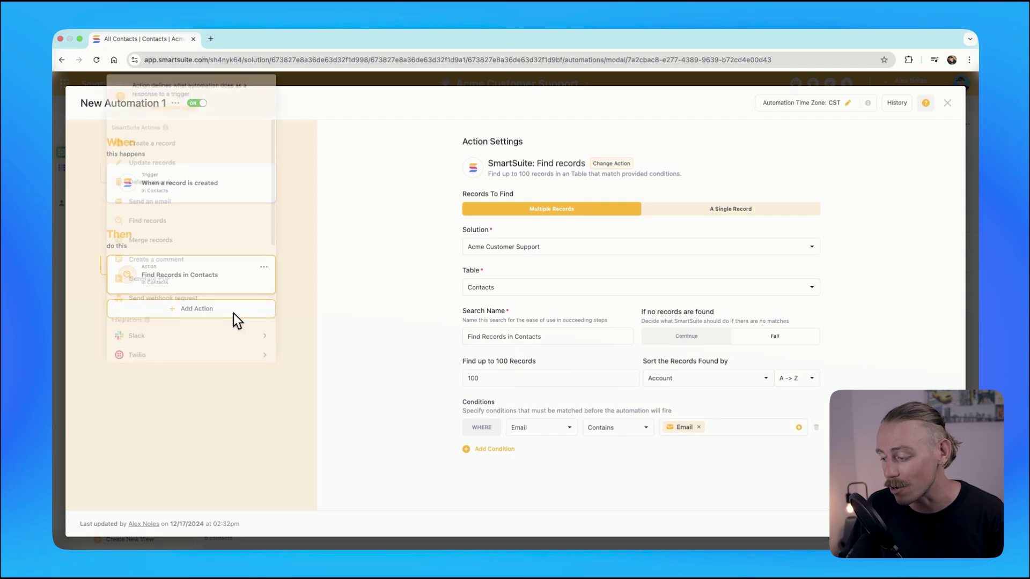
{"action": "left_click", "coordinate": [156, 238]}
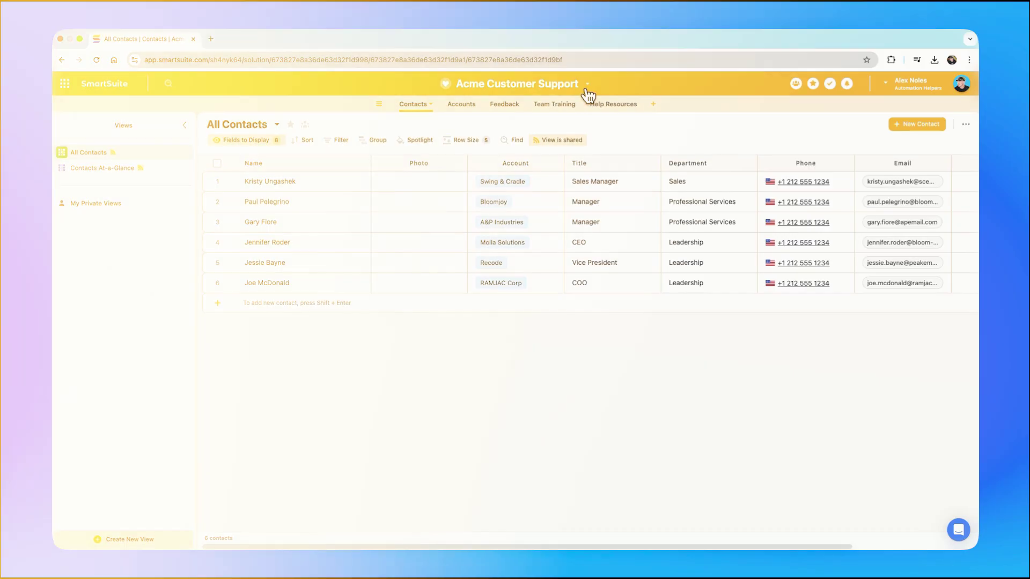
- Start a new automation triggered when a record is created
{"action": "left_click", "coordinate": [585, 91]}
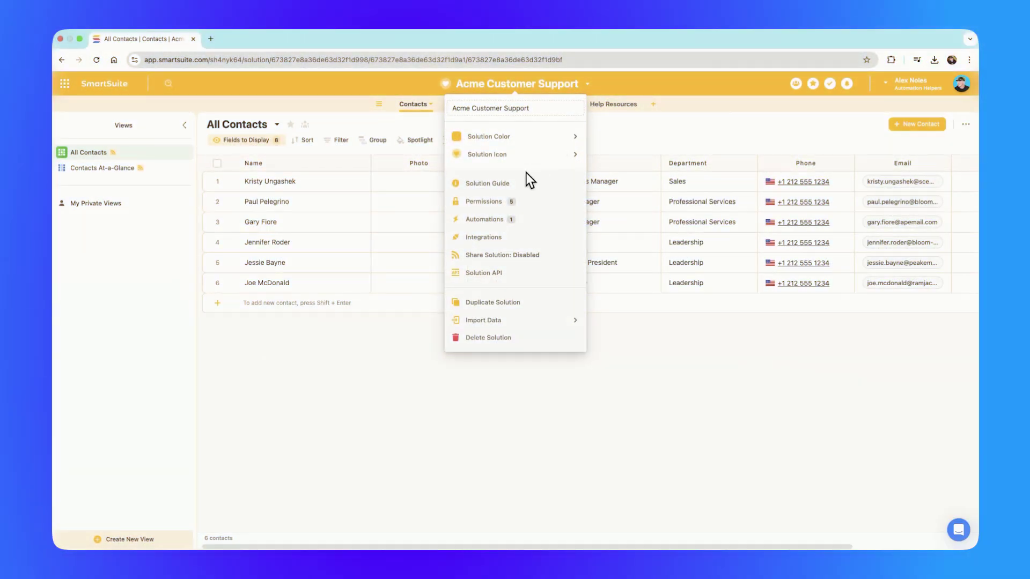
{"action": "left_click", "coordinate": [469, 221]}
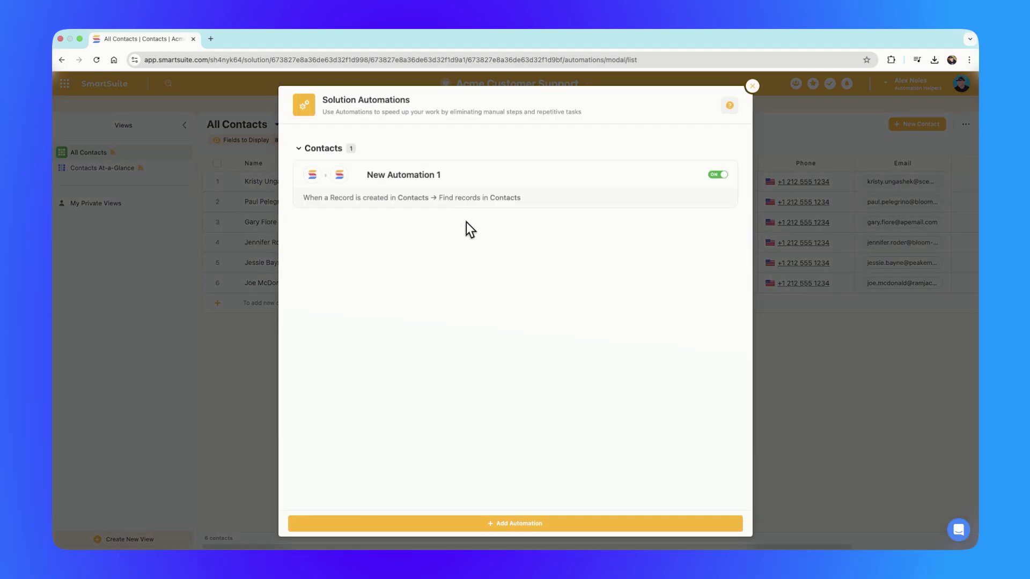
{"action": "left_click", "coordinate": [547, 524]}
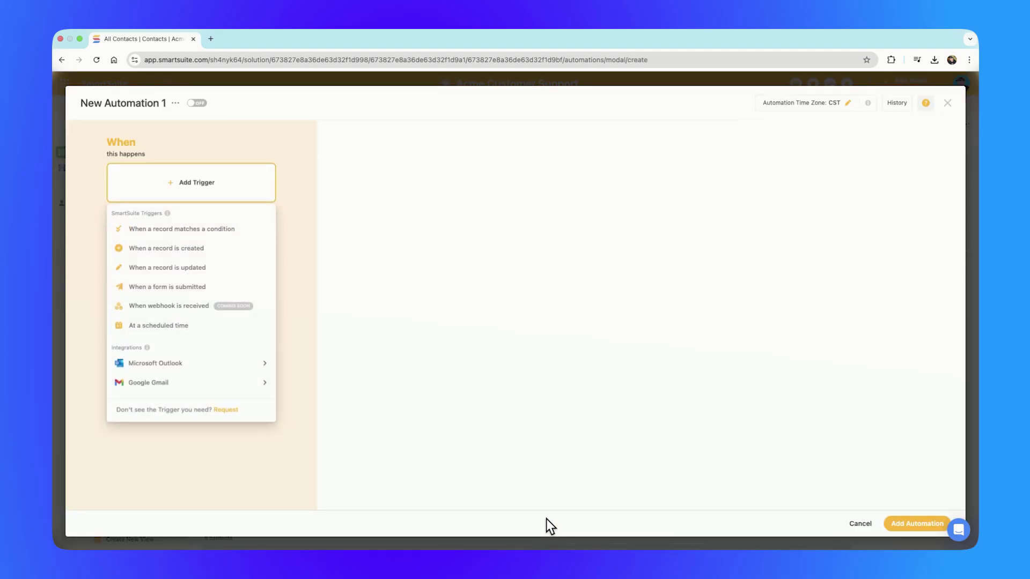
{"action": "left_click", "coordinate": [252, 250]}
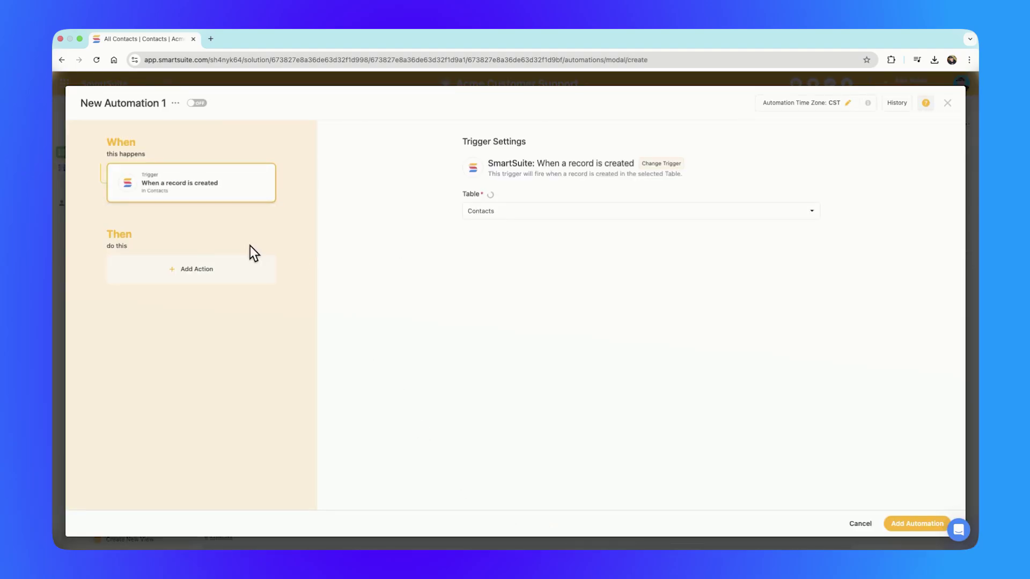
- Add a Send webhook request action using the POST HTTP method
{"action": "left_click", "coordinate": [230, 269]}
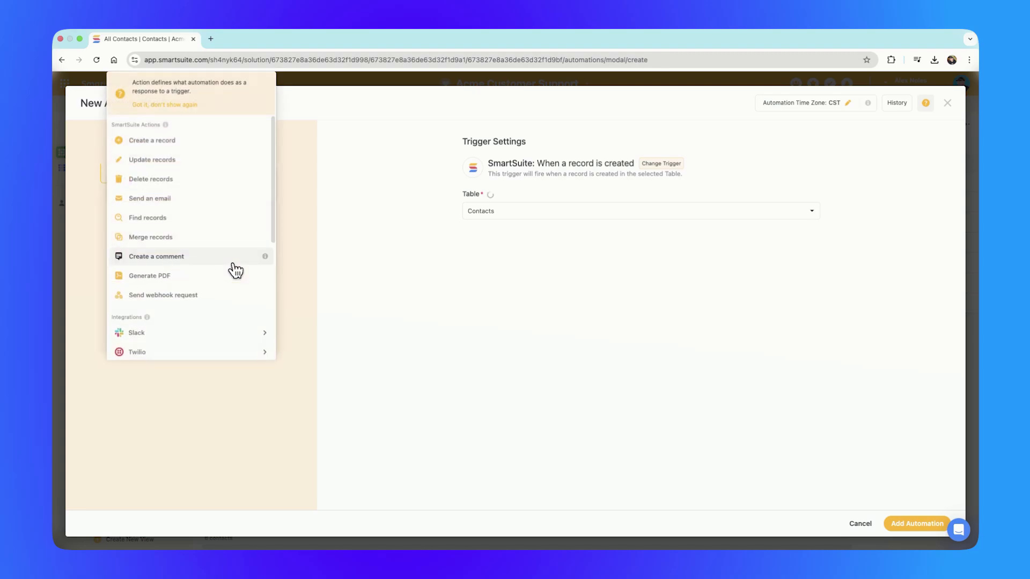
{"action": "left_click", "coordinate": [201, 296]}
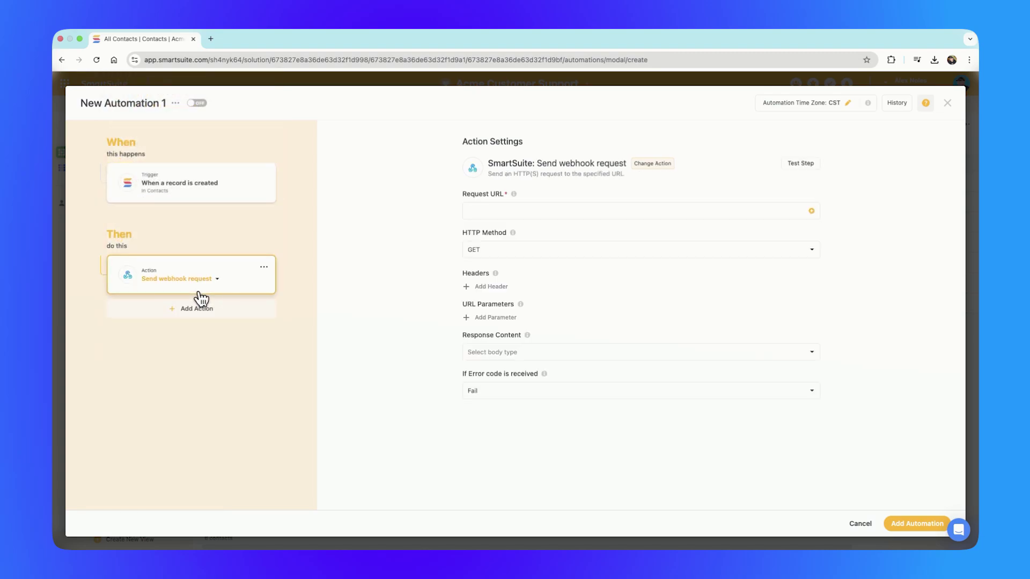
{"action": "left_click", "coordinate": [532, 257]}
{"action": "left_click", "coordinate": [495, 292]}
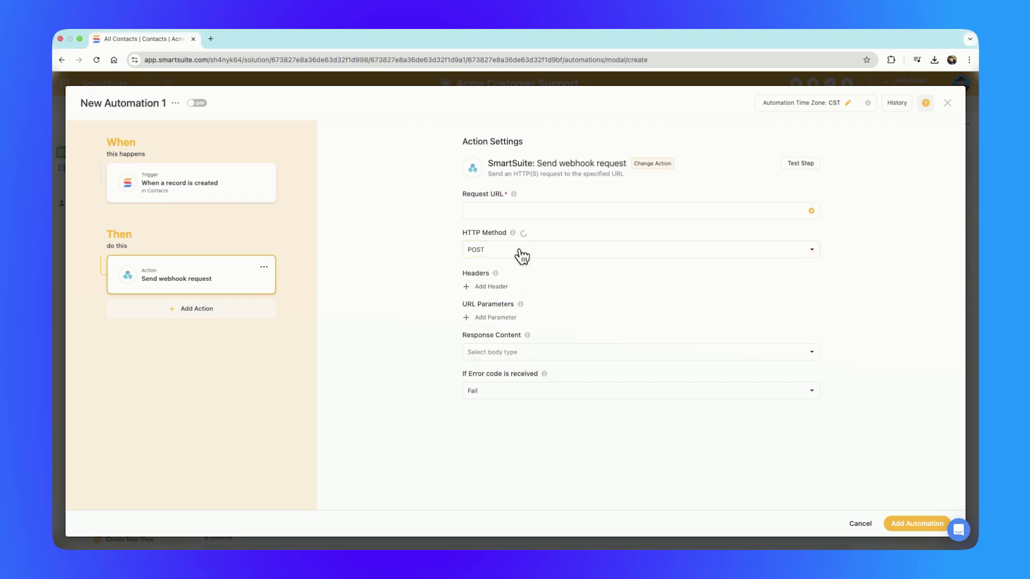
{"action": "left_click", "coordinate": [542, 210]}
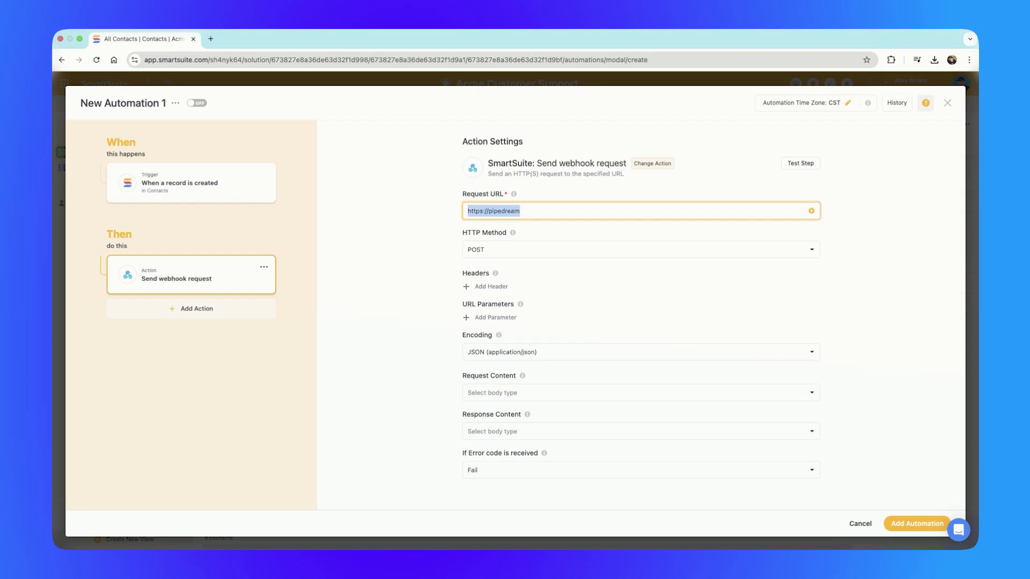
{"action": "left_click", "coordinate": [581, 251]}
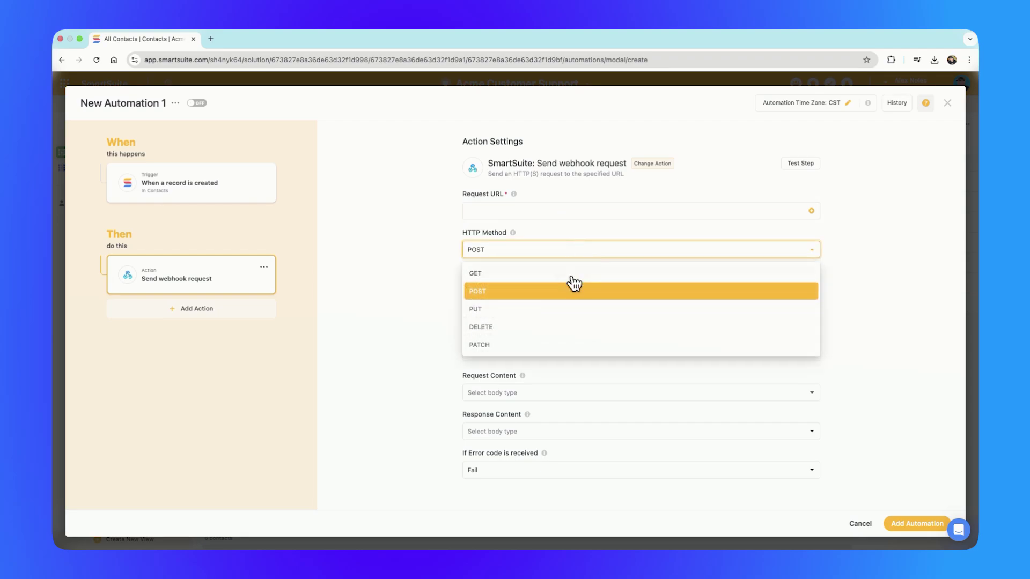
- Switch the webhook method to GET, then add a 'Payment Due Date is Yesterday' trigger condition
{"action": "left_click", "coordinate": [526, 274]}
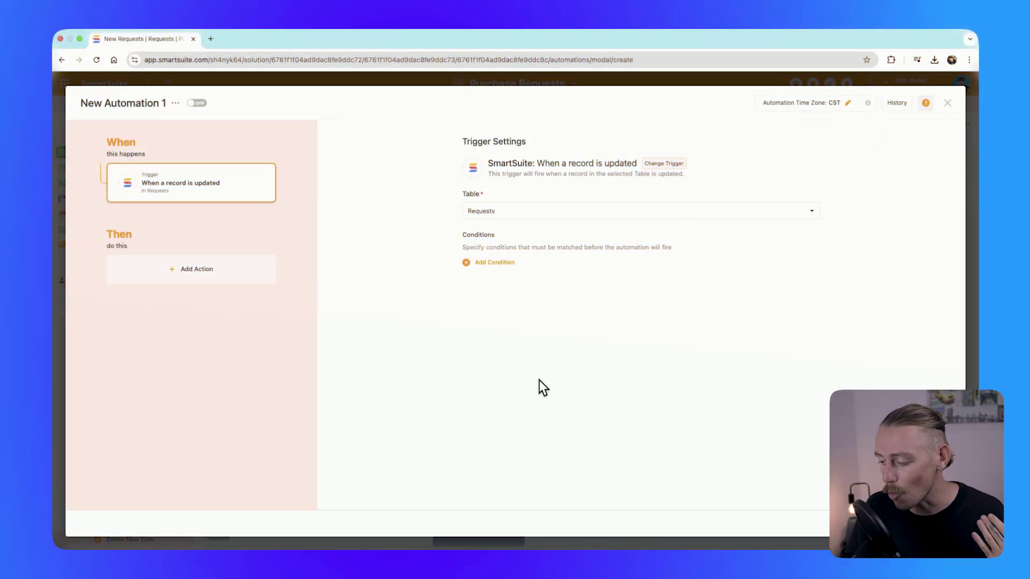
{"action": "left_click", "coordinate": [493, 263]}
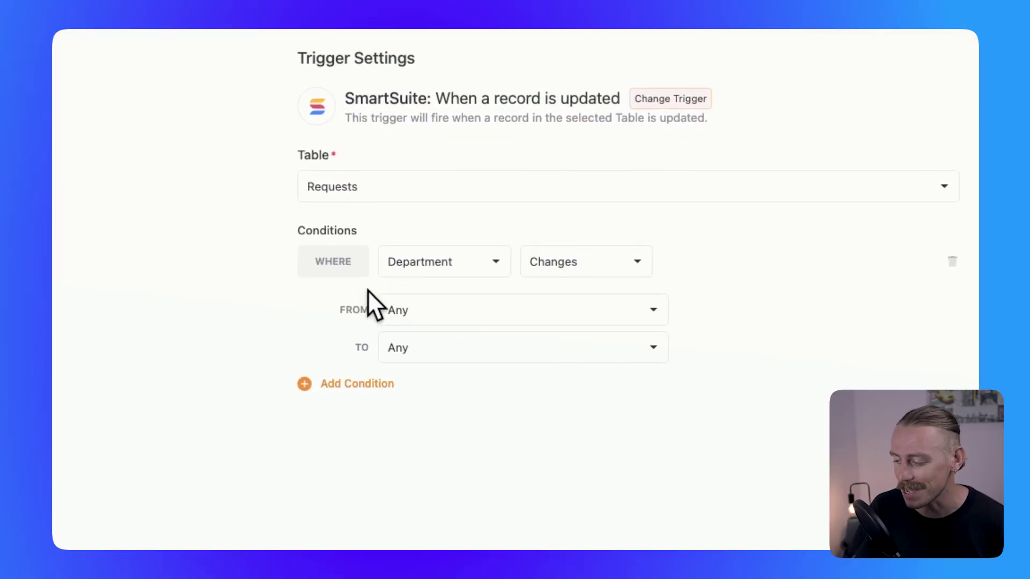
{"action": "left_click", "coordinate": [415, 271]}
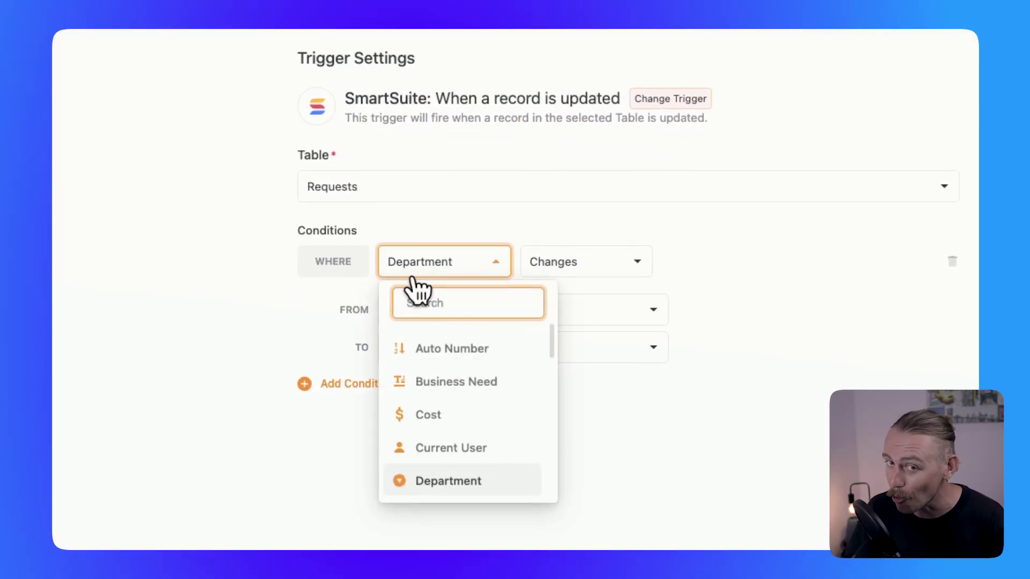
{"action": "type", "text": "pay"}
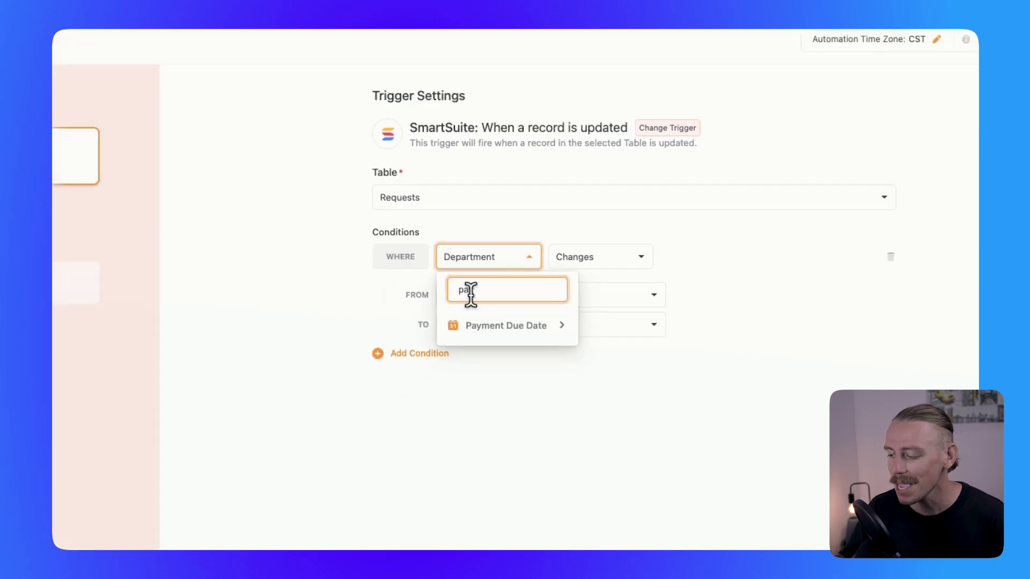
{"action": "left_click", "coordinate": [467, 348]}
{"action": "left_click", "coordinate": [548, 297]}
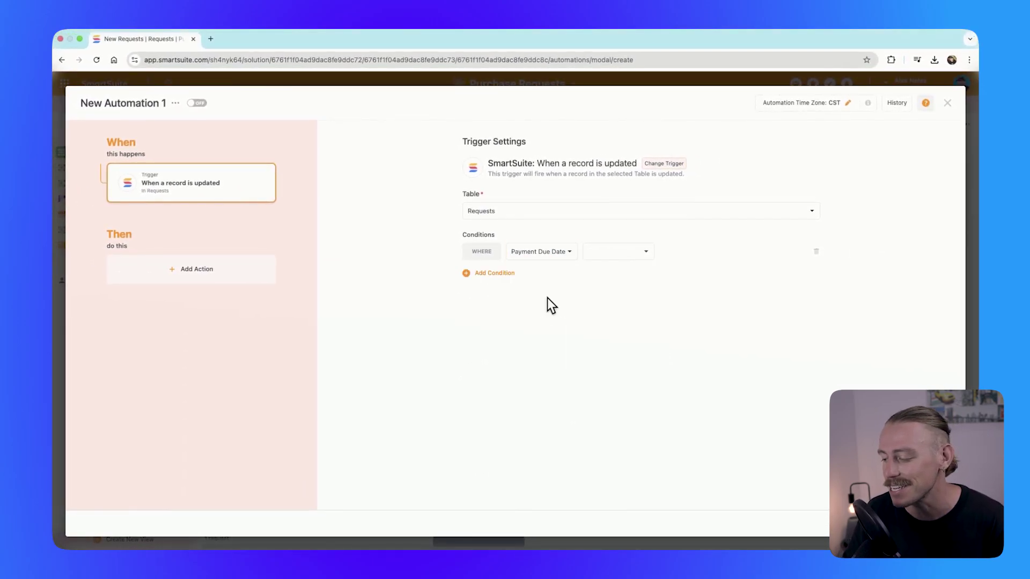
{"action": "left_click", "coordinate": [697, 251]}
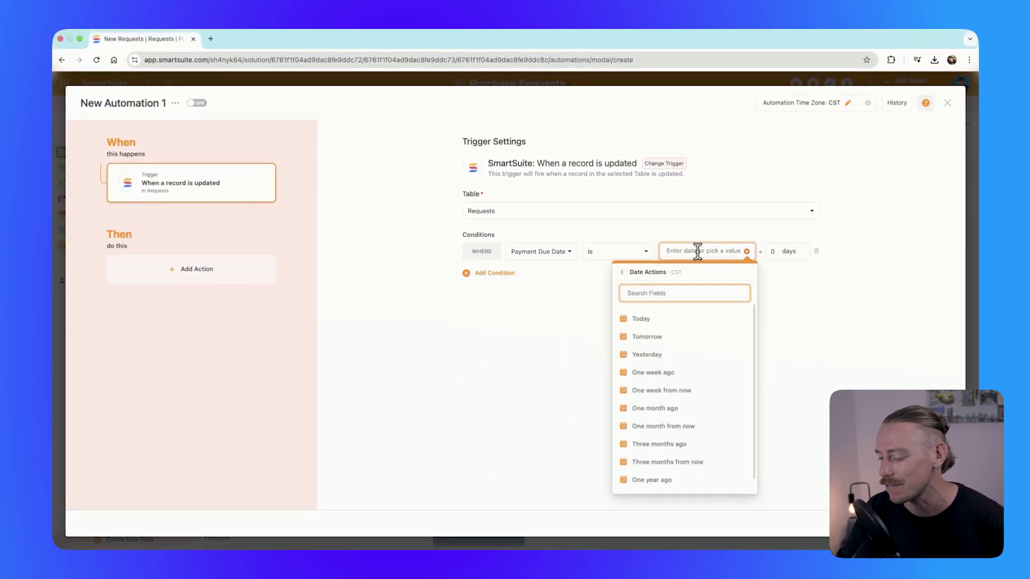
{"action": "left_click", "coordinate": [646, 355]}
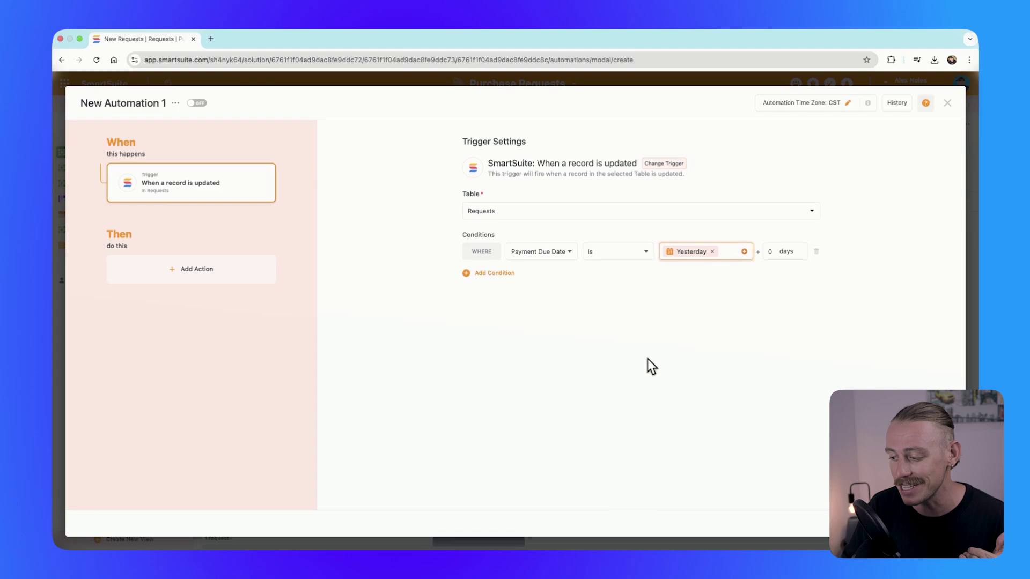
- Add an Update records action that adds 1 to the existing Cost value
{"action": "left_click", "coordinate": [232, 275]}
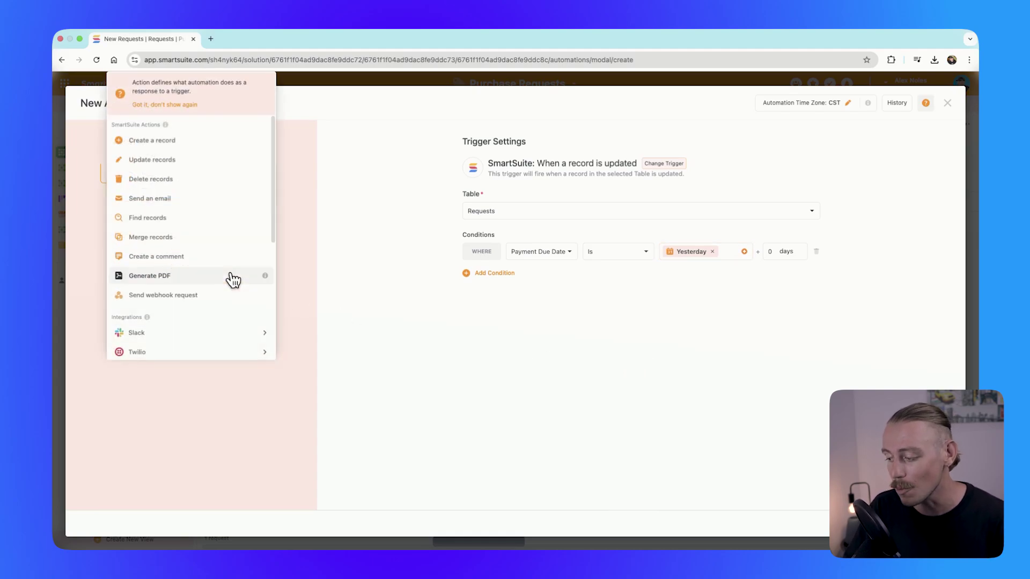
{"action": "left_click", "coordinate": [178, 159]}
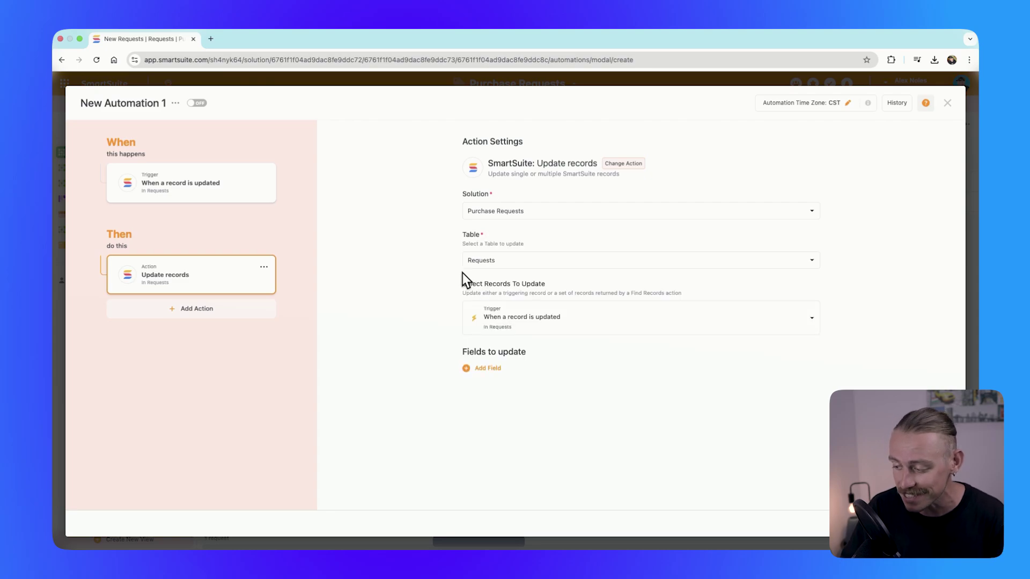
{"action": "left_click", "coordinate": [487, 369]}
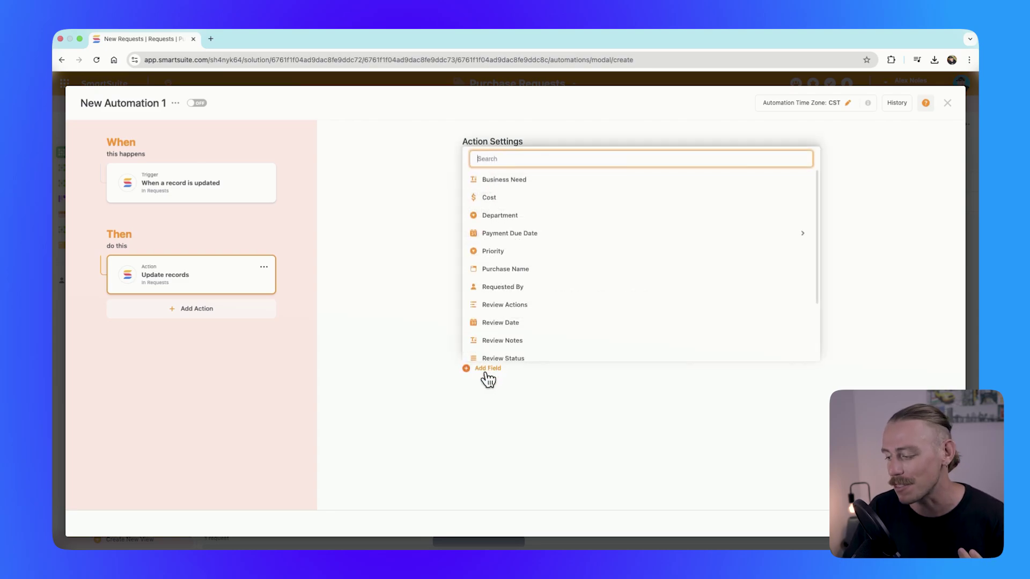
{"action": "left_click", "coordinate": [499, 197]}
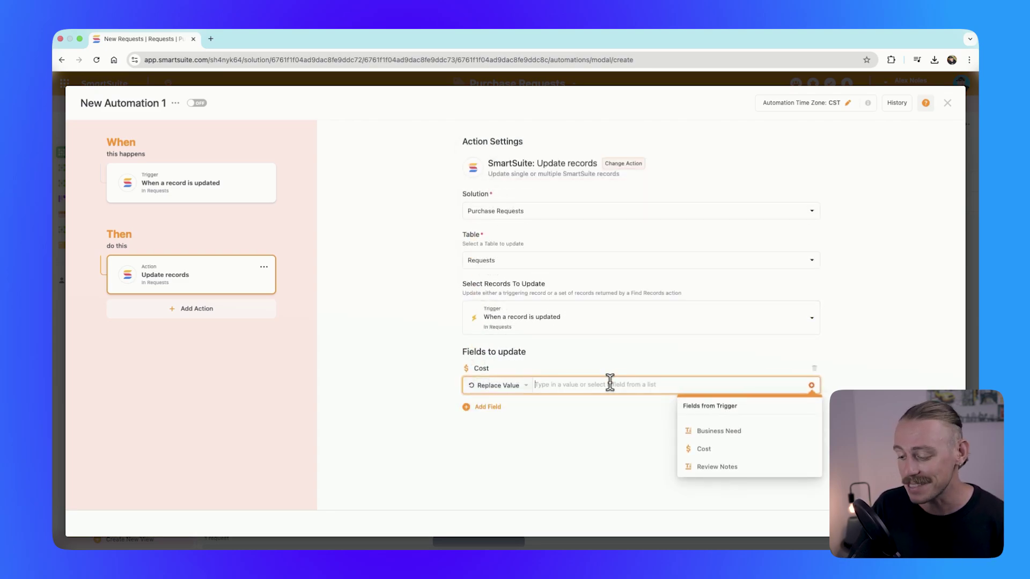
{"action": "type", "text": "1"}
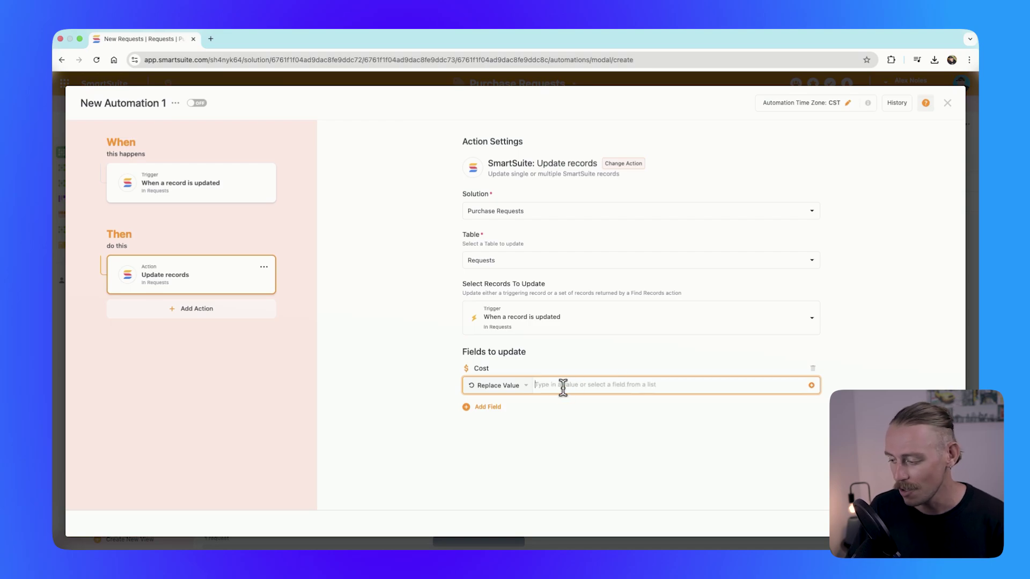
{"action": "left_click", "coordinate": [525, 386]}
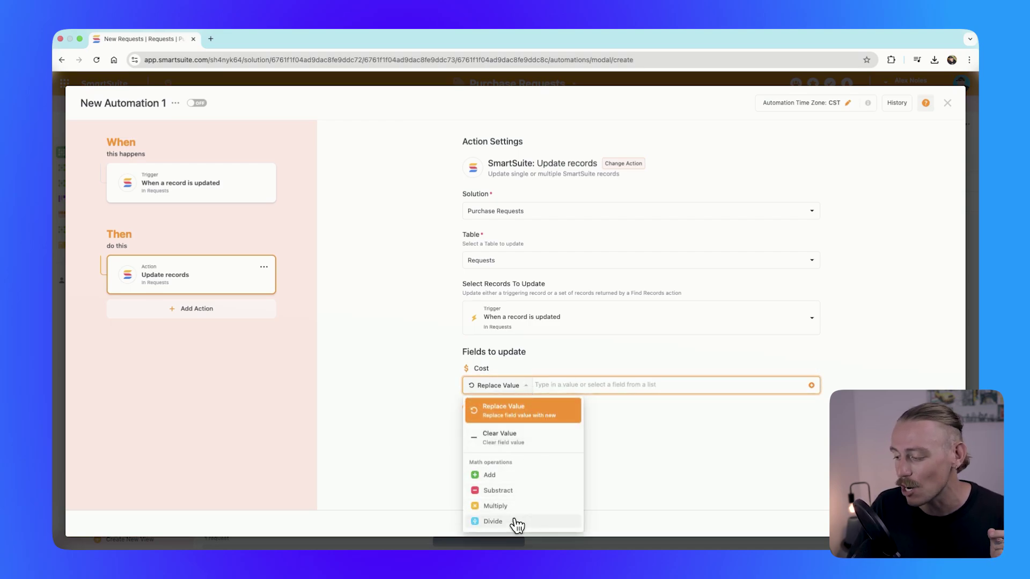
{"action": "left_click", "coordinate": [489, 476]}
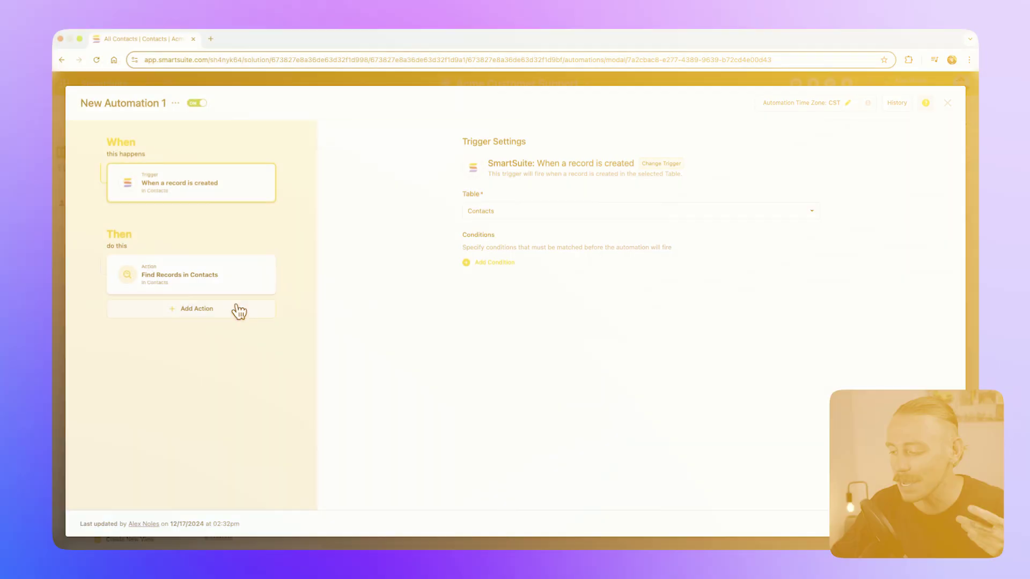
- Add an Update records action on Contacts that clears the Account value
{"action": "left_click", "coordinate": [227, 310]}
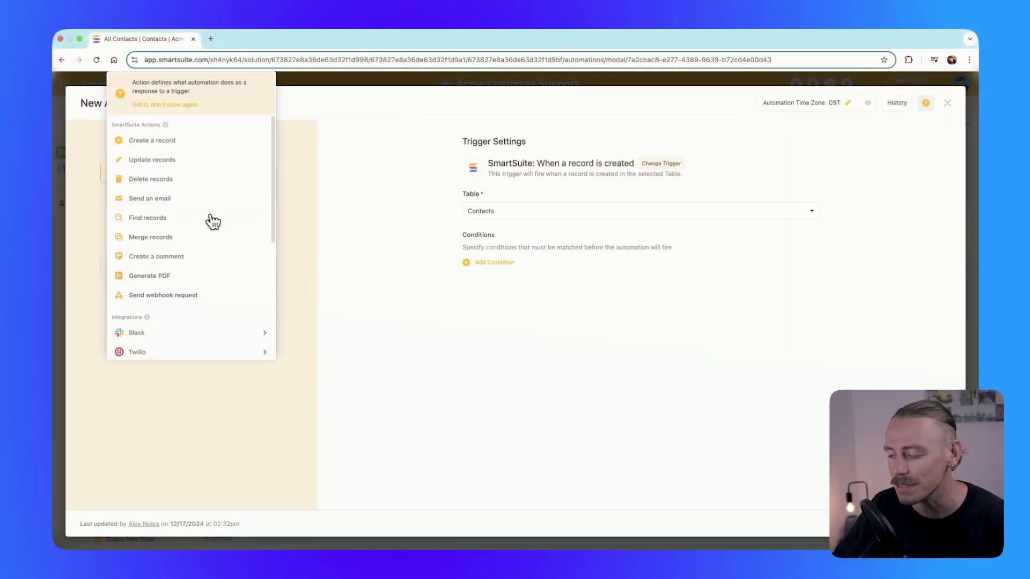
{"action": "left_click", "coordinate": [214, 163]}
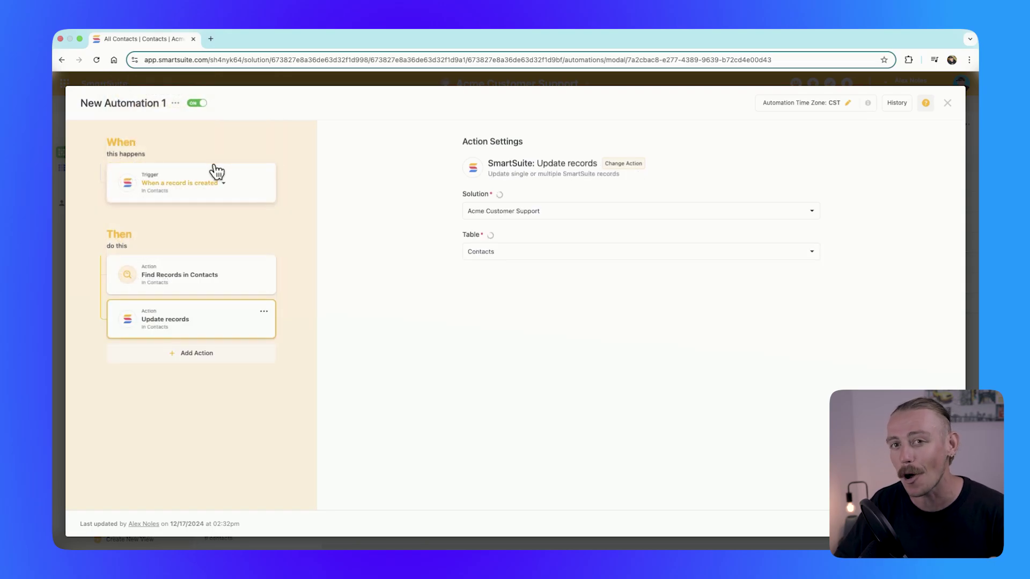
{"action": "left_click", "coordinate": [482, 369]}
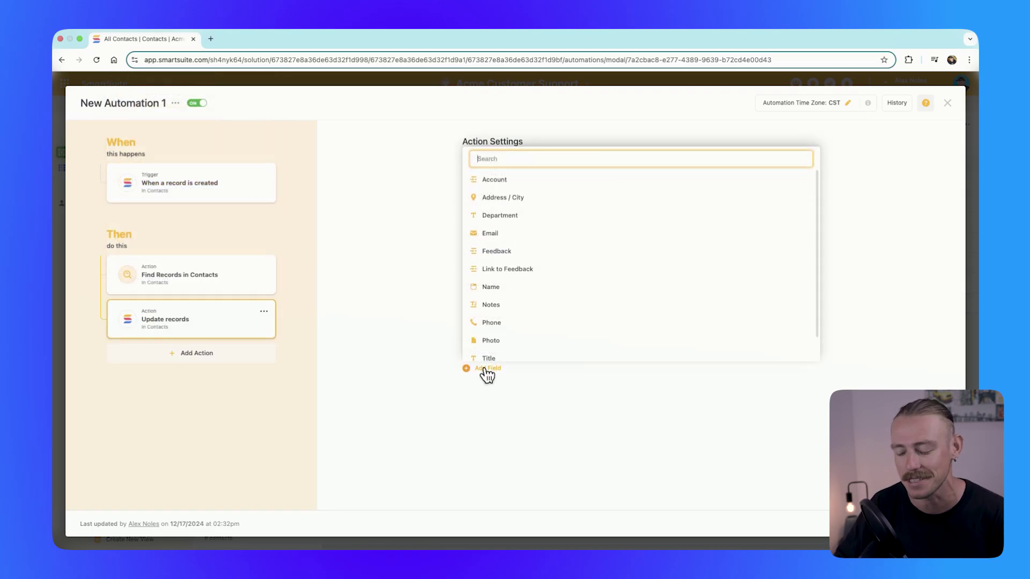
{"action": "left_click", "coordinate": [488, 180]}
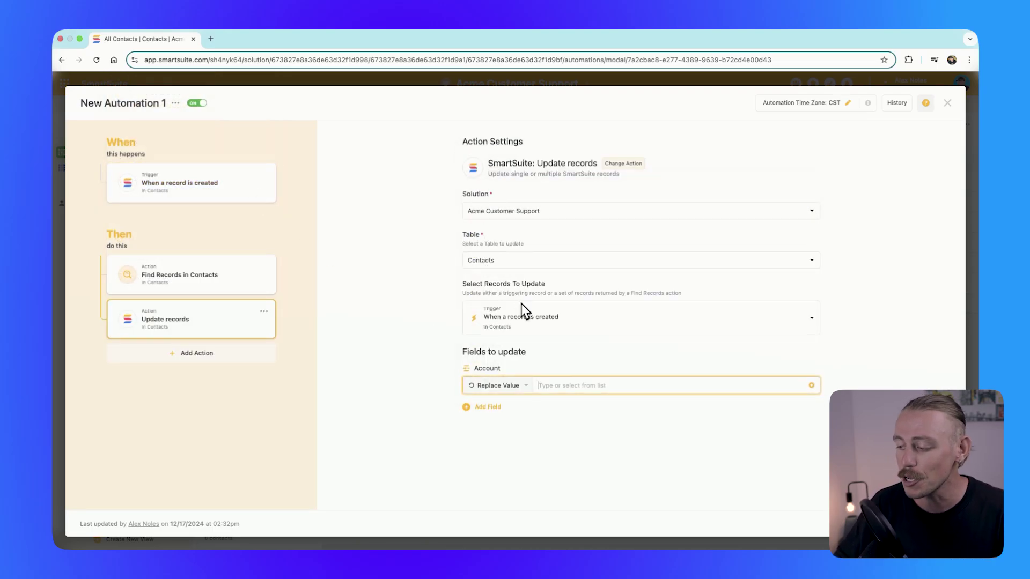
{"action": "left_click", "coordinate": [510, 385]}
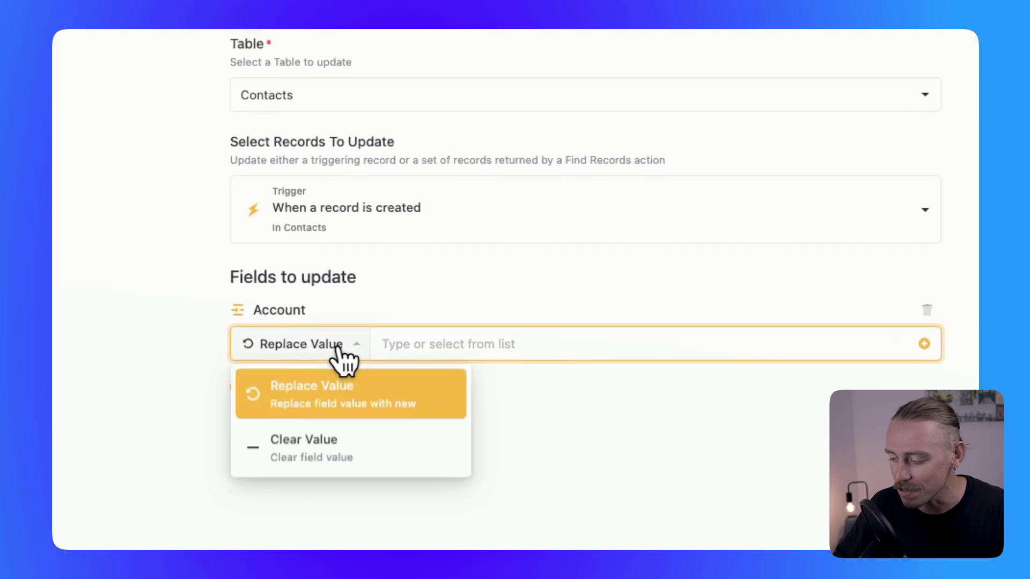
{"action": "left_click", "coordinate": [379, 444]}
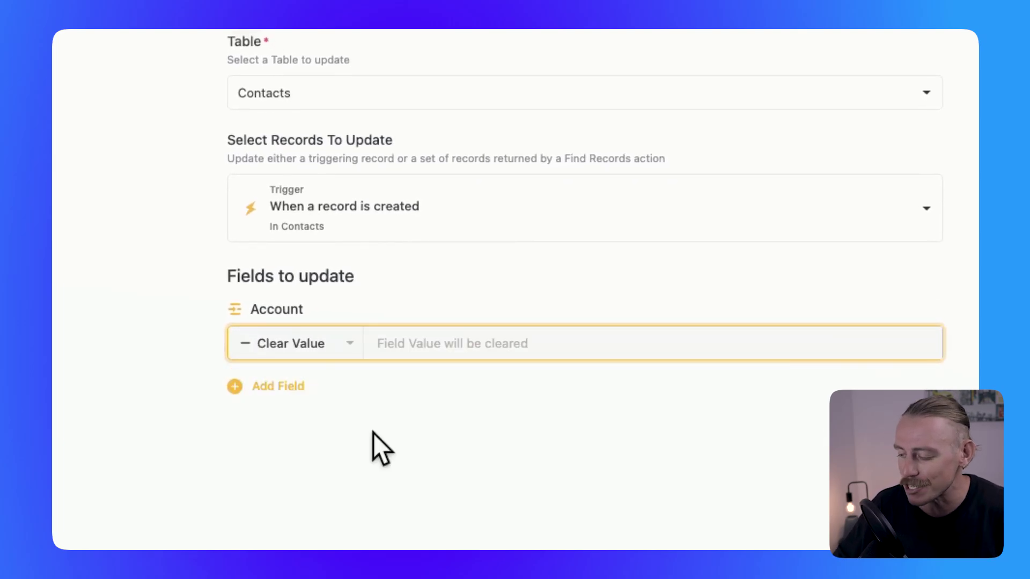
- Add Link to Feedback to the update, set to append its value
{"action": "left_click", "coordinate": [272, 389]}
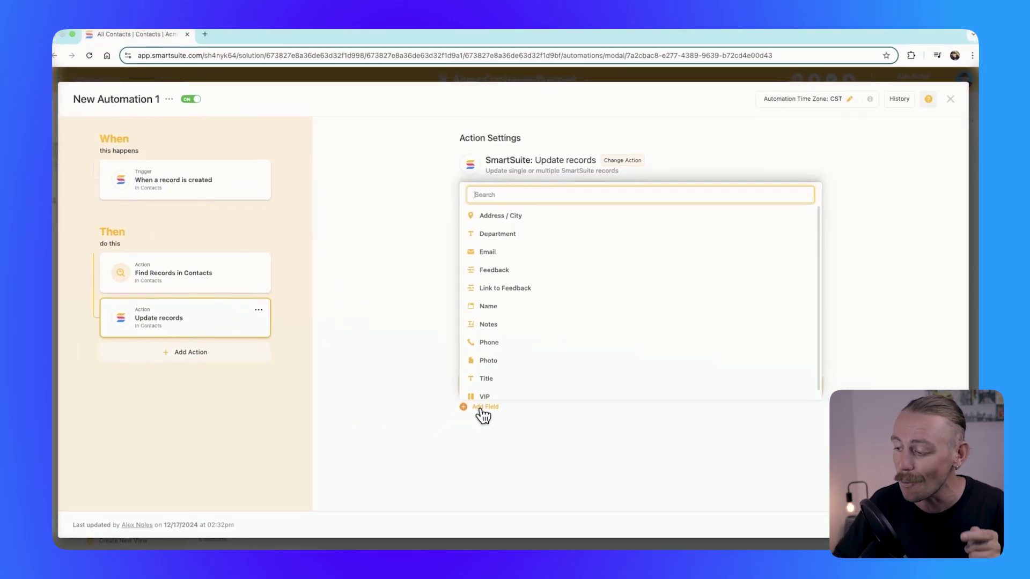
{"action": "type", "text": "link"}
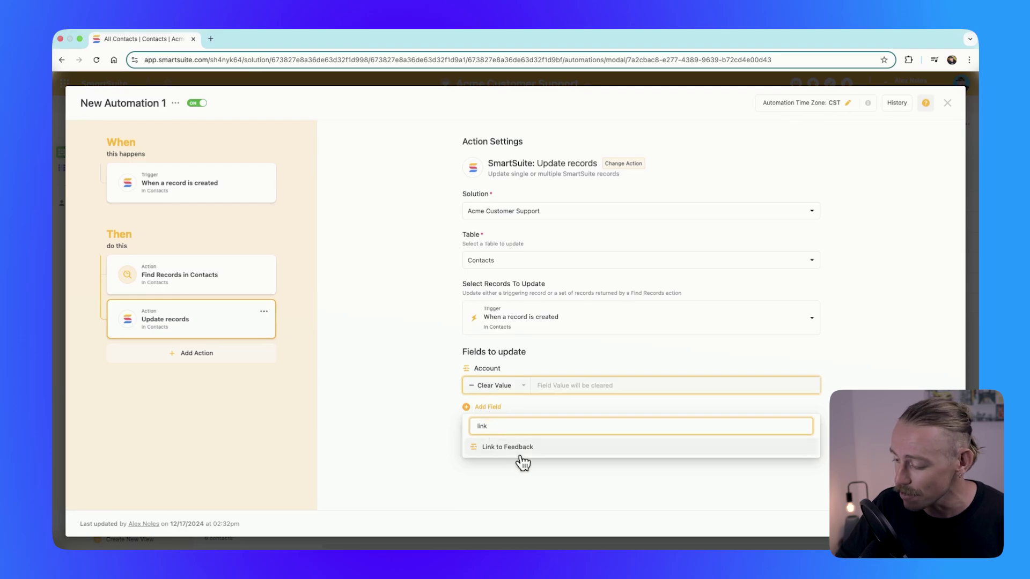
{"action": "left_click", "coordinate": [521, 454]}
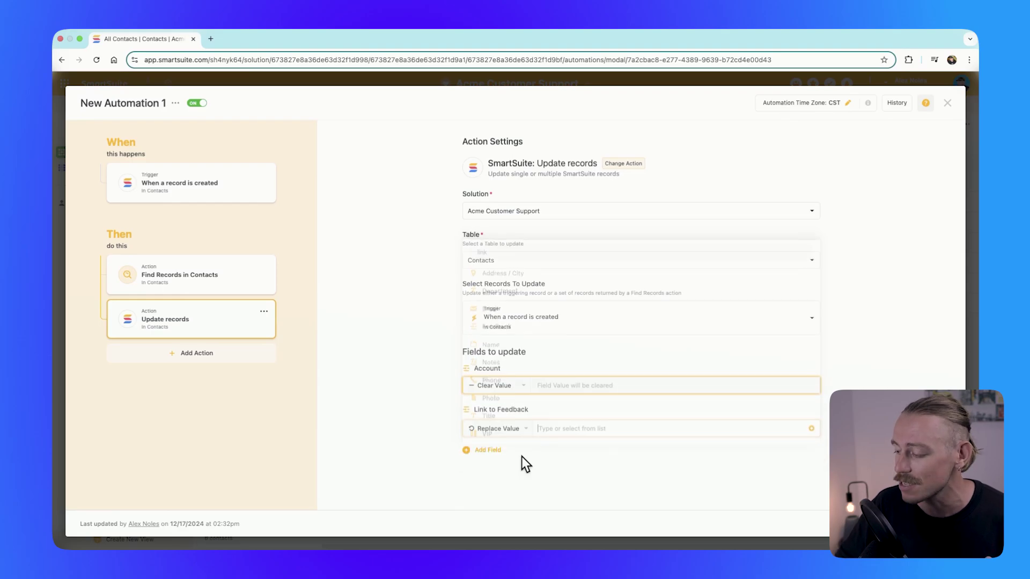
{"action": "left_click", "coordinate": [523, 428]}
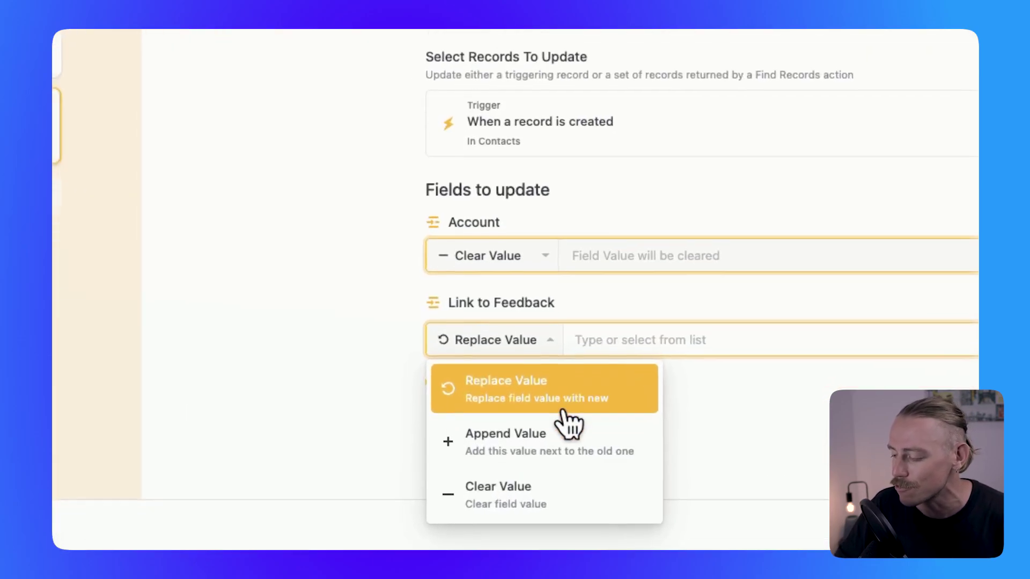
{"action": "left_click", "coordinate": [504, 481]}
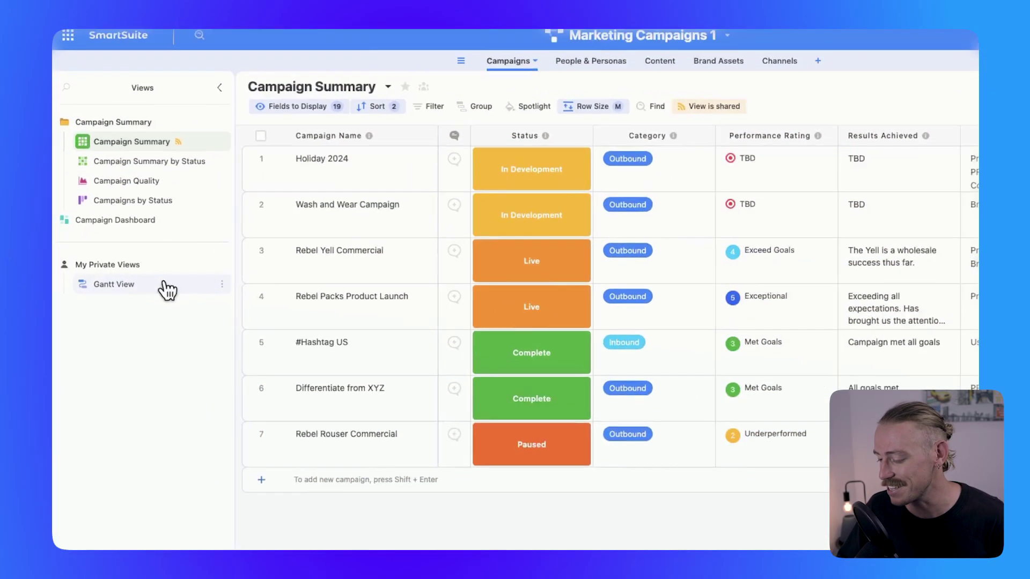
- Look over the private Gantt View, then return to Campaign Summary's Dependency column
{"action": "left_click", "coordinate": [102, 281]}
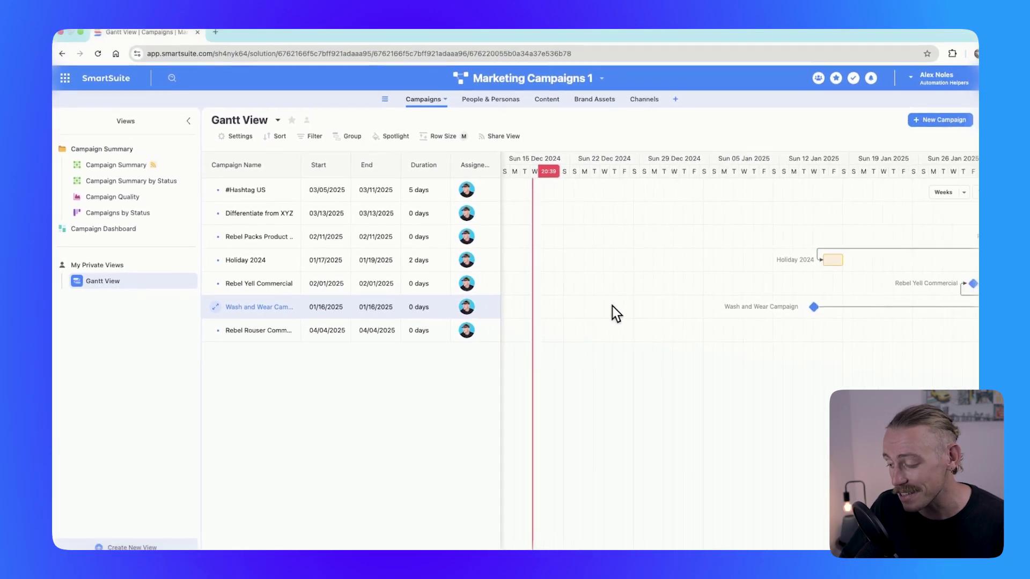
{"action": "scroll", "coordinate": [597, 304], "scroll_direction": "right", "scroll_amount": 5}
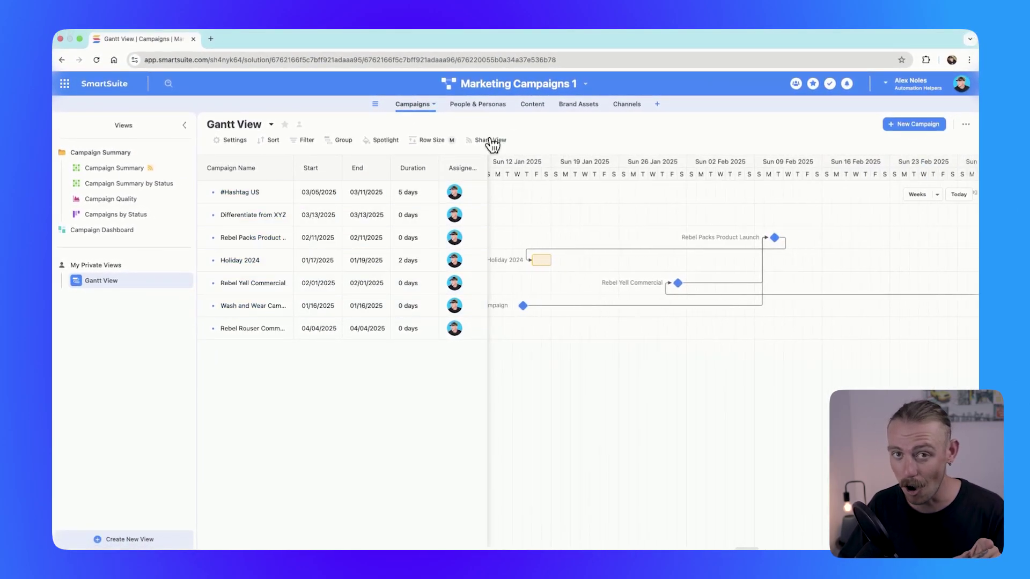
{"action": "left_click", "coordinate": [123, 171]}
{"action": "scroll", "coordinate": [390, 263], "scroll_direction": "right", "scroll_amount": 10}
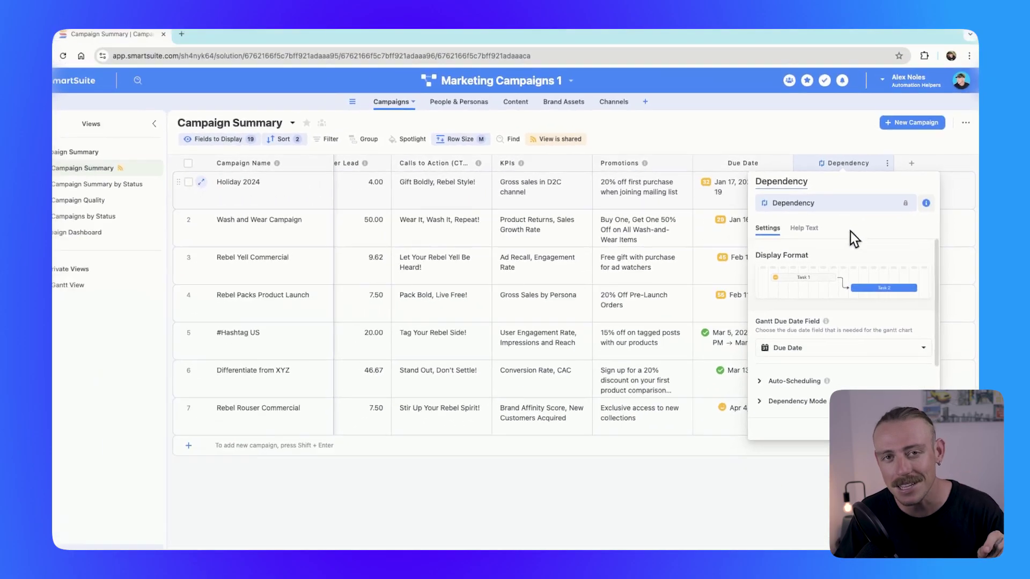
- Keep Due Date as the Gantt due date, review dependency modes, and open Holiday 2024's dependencies
{"action": "left_click", "coordinate": [832, 348]}
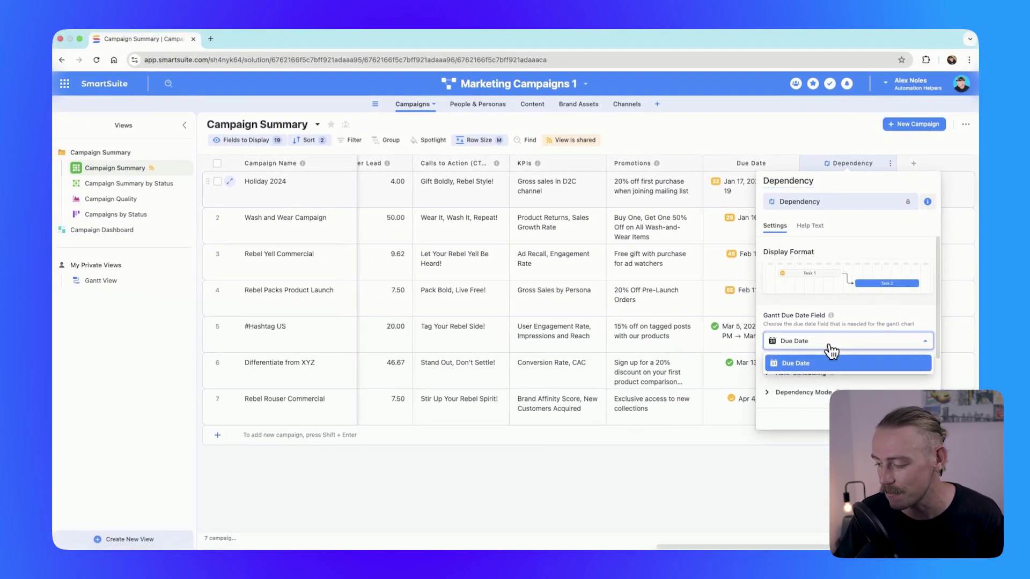
{"action": "left_click", "coordinate": [858, 368]}
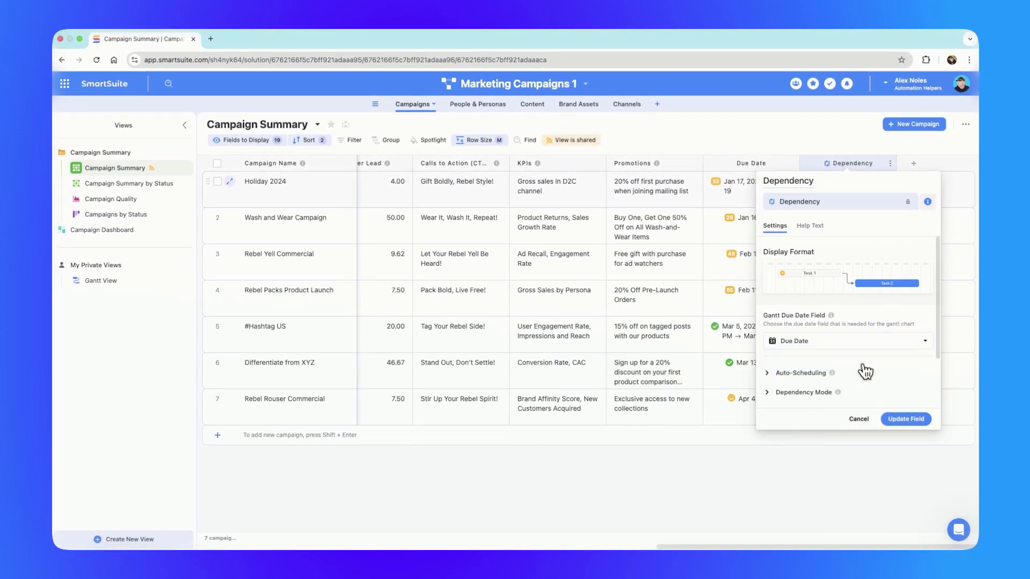
{"action": "left_click", "coordinate": [775, 395]}
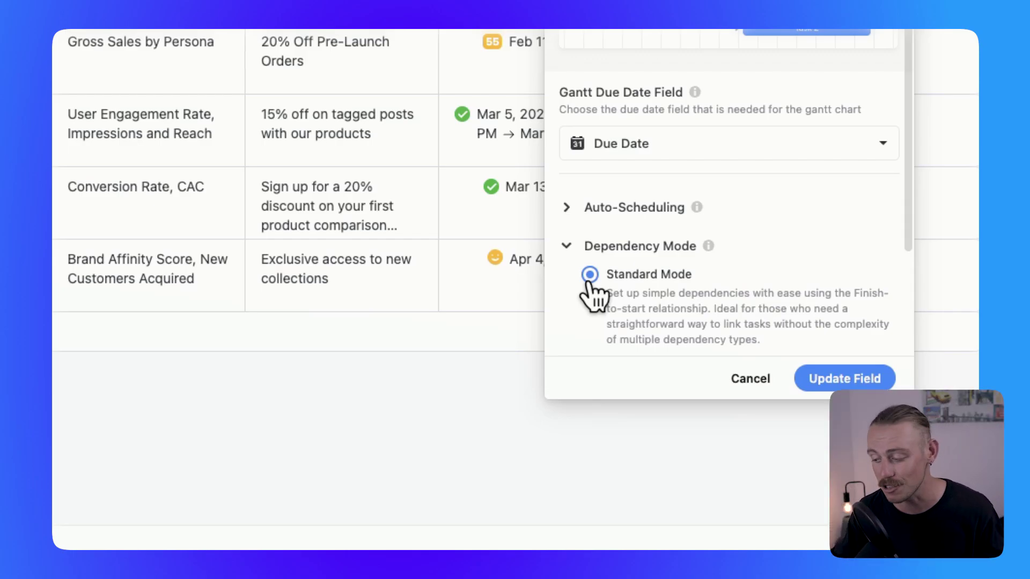
{"action": "scroll", "coordinate": [595, 298], "scroll_direction": "down", "scroll_amount": 5}
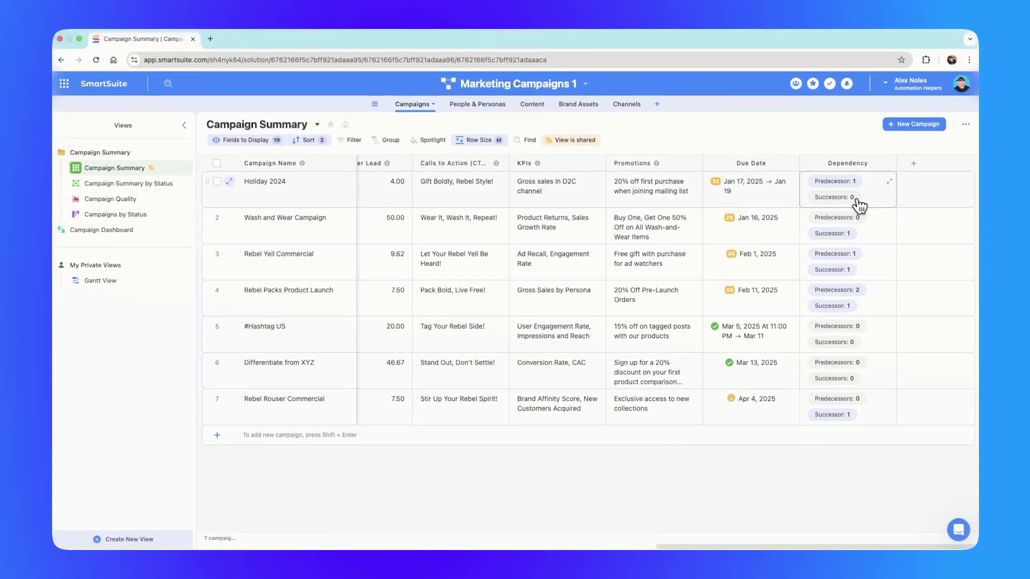
{"action": "left_click", "coordinate": [866, 190]}
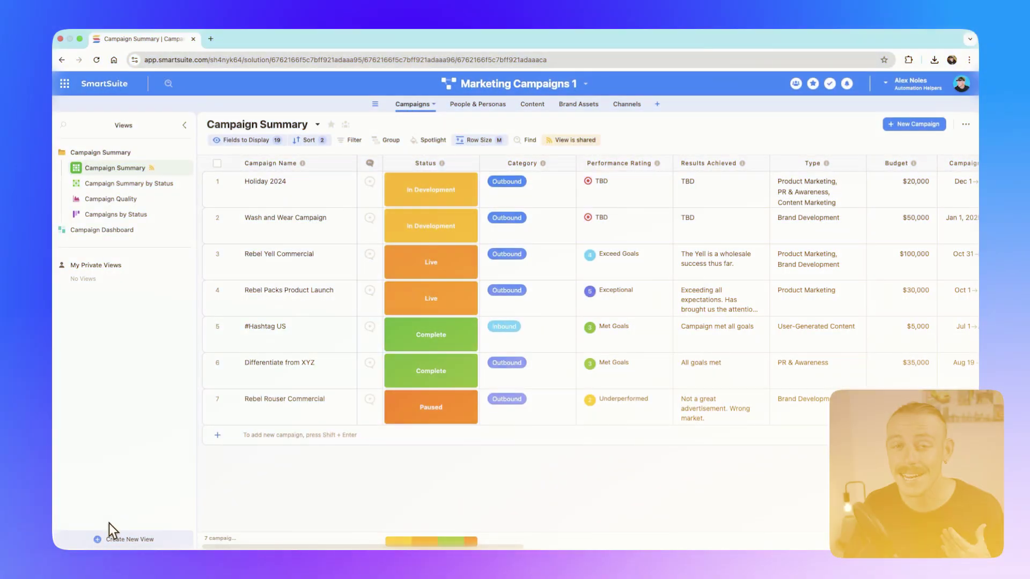
- Create a new public Gantt View and jump to Rebel Rouser Commercial's milestone
{"action": "left_click", "coordinate": [109, 540]}
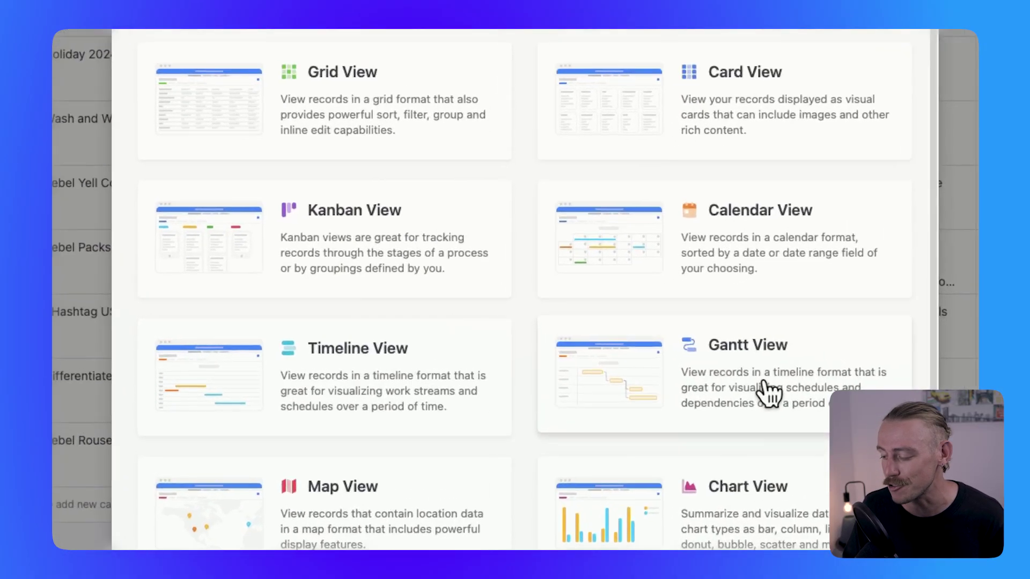
{"action": "left_click", "coordinate": [666, 373]}
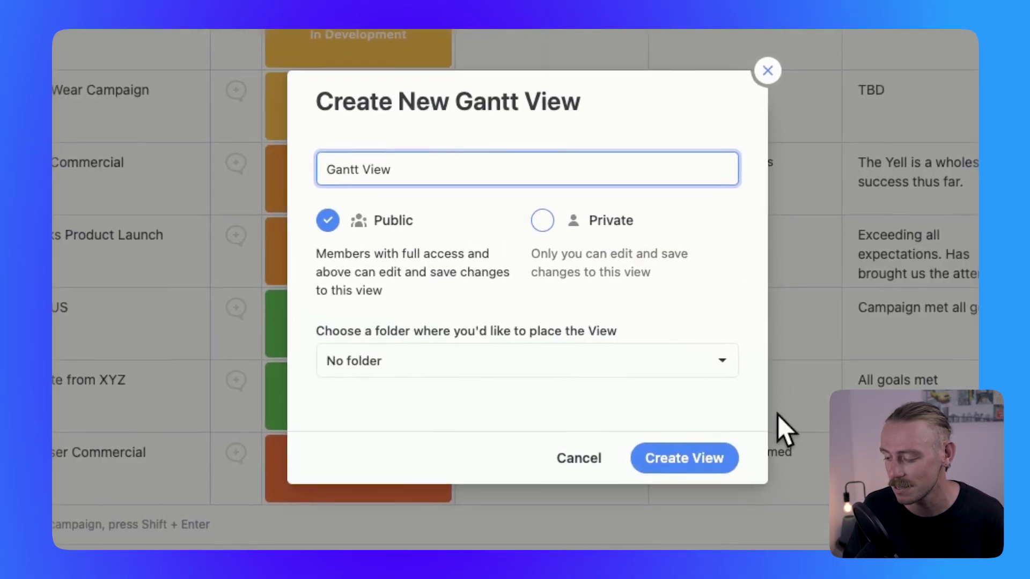
{"action": "left_click", "coordinate": [675, 467]}
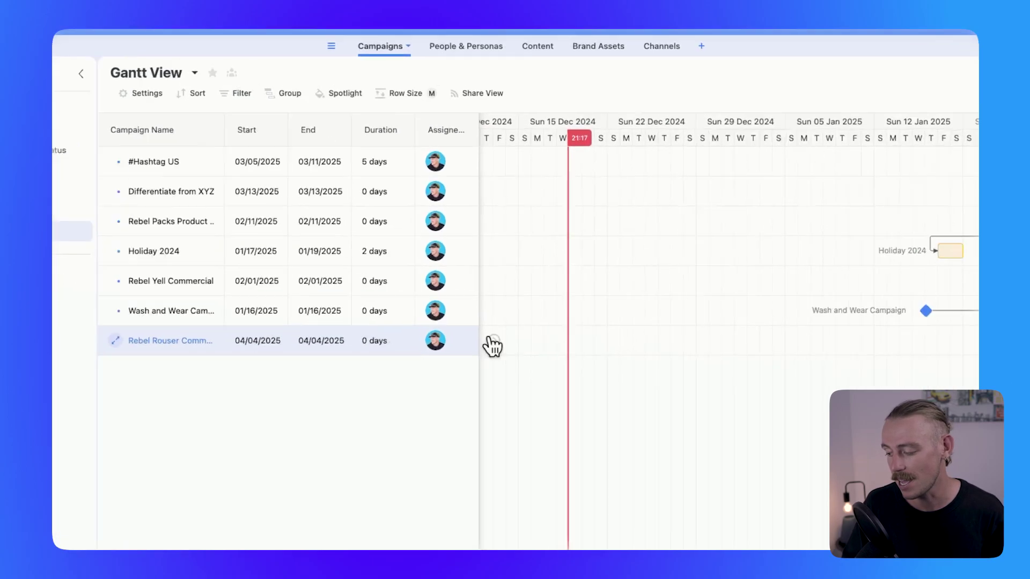
{"action": "left_click", "coordinate": [483, 366]}
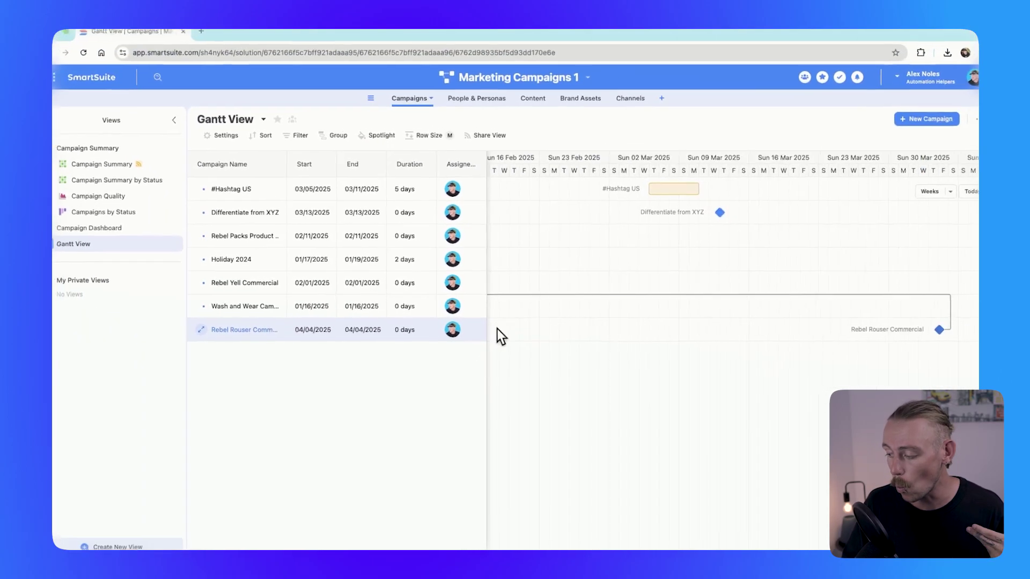
{"action": "mouse_move", "coordinate": [926, 331]}
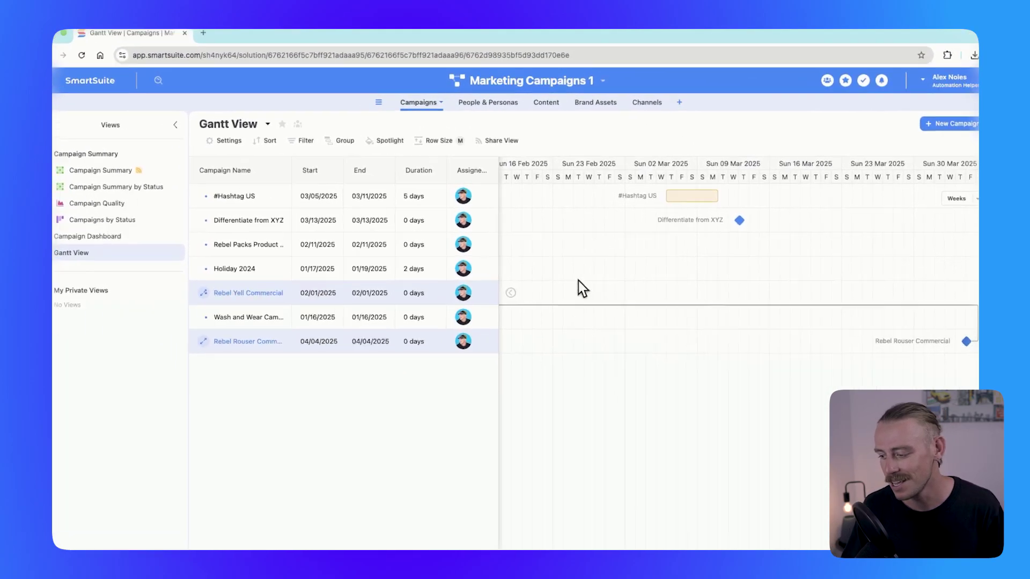
- Group the Gantt View by Campaign Name and filter Campaign Name is 'Rebel Pack'
{"action": "left_click", "coordinate": [340, 141]}
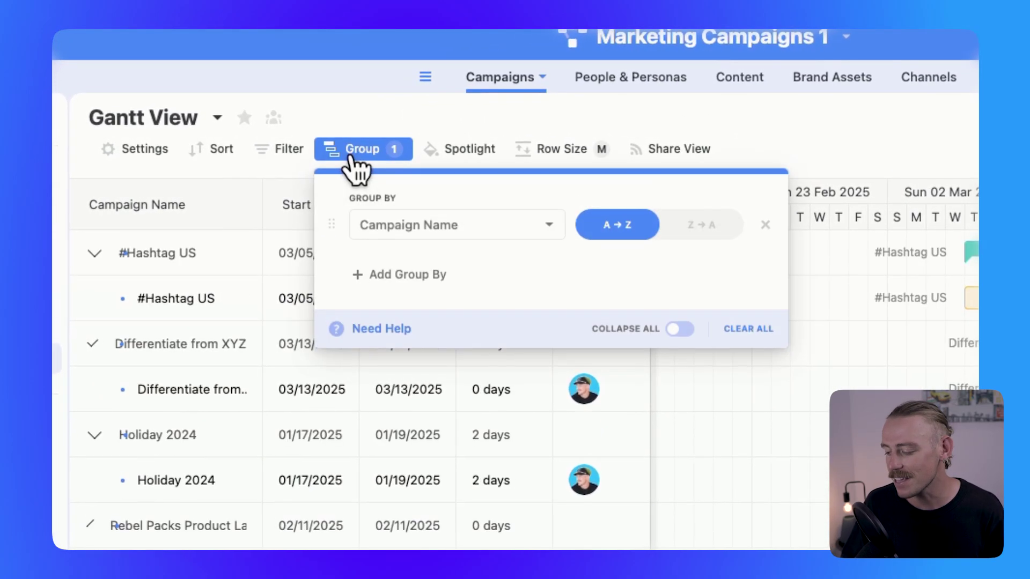
{"action": "left_click", "coordinate": [471, 227]}
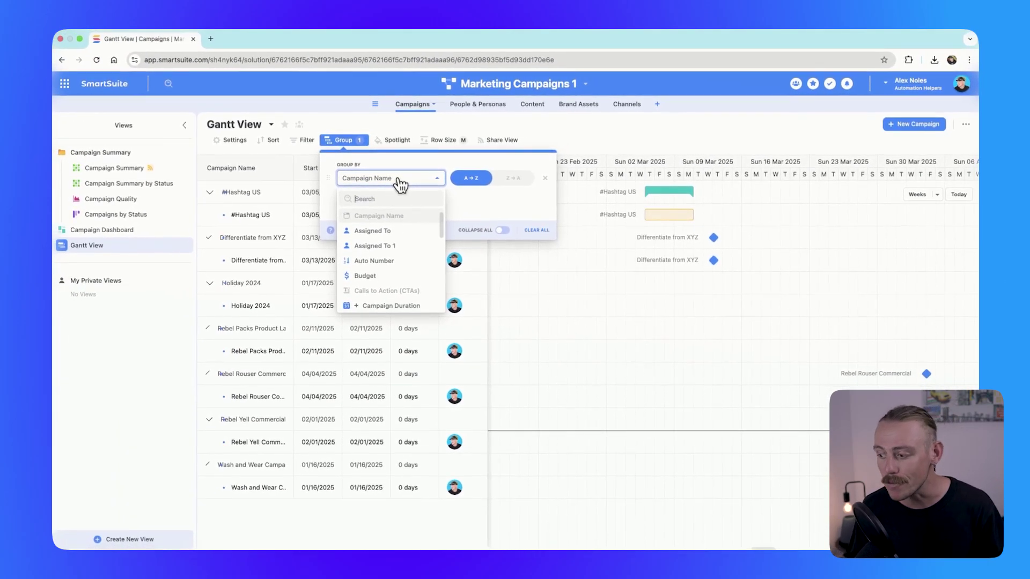
{"action": "left_click", "coordinate": [311, 143]}
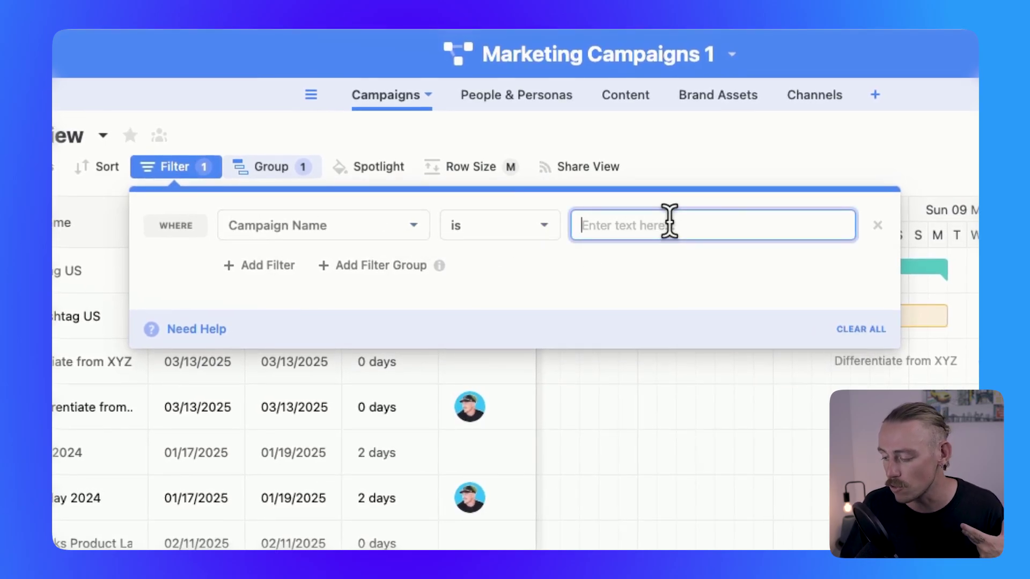
{"action": "type", "text": "Rebel Pro"}
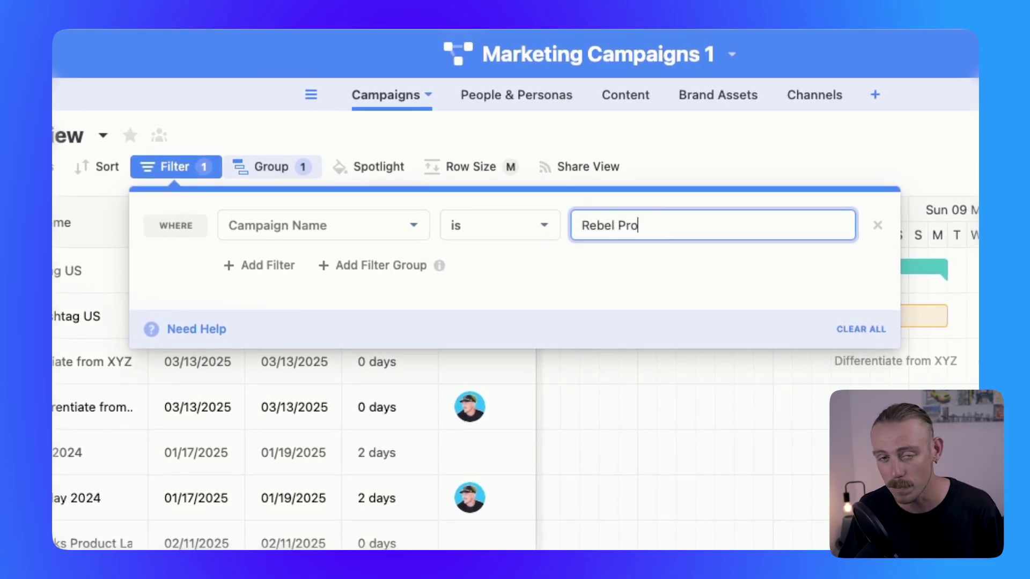
{"action": "key", "text": "BackSpace"}
{"action": "key", "text": "BackSpace"}
{"action": "type", "text": "ack"}
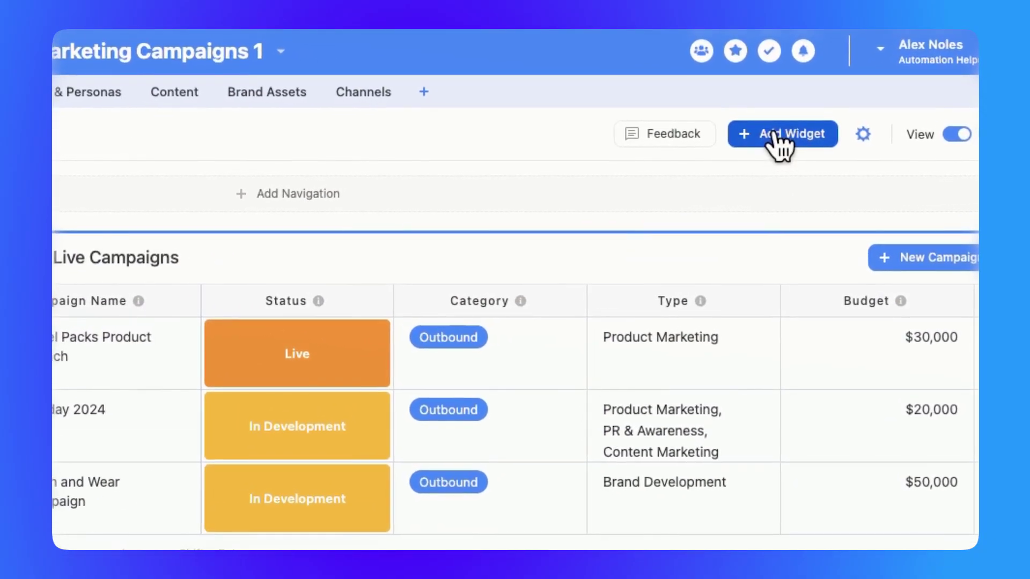
- Browse the Record Display widgets, then switch to the Client Dashboard and start a new view
{"action": "left_click", "coordinate": [832, 126]}
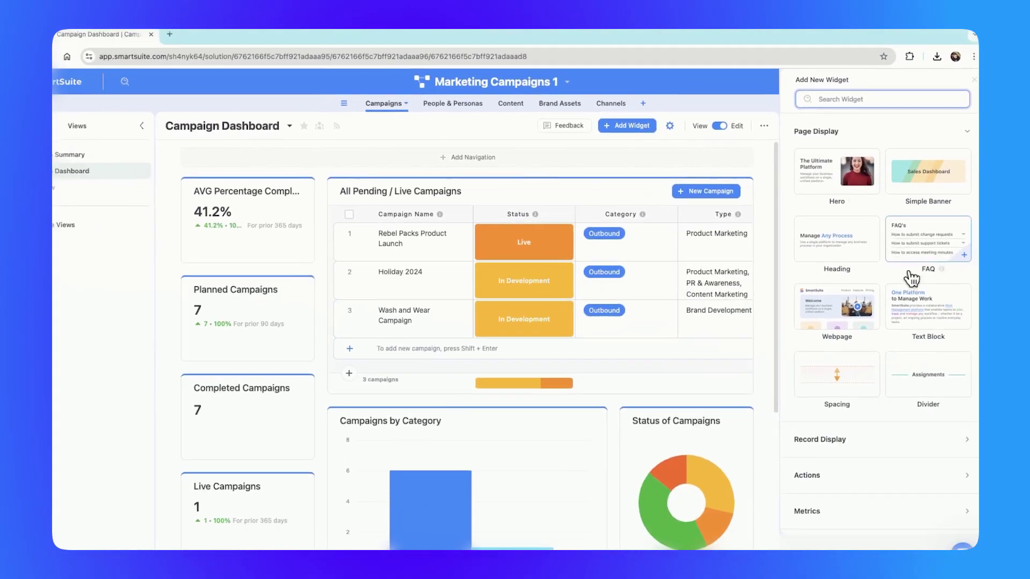
{"action": "left_click", "coordinate": [915, 422]}
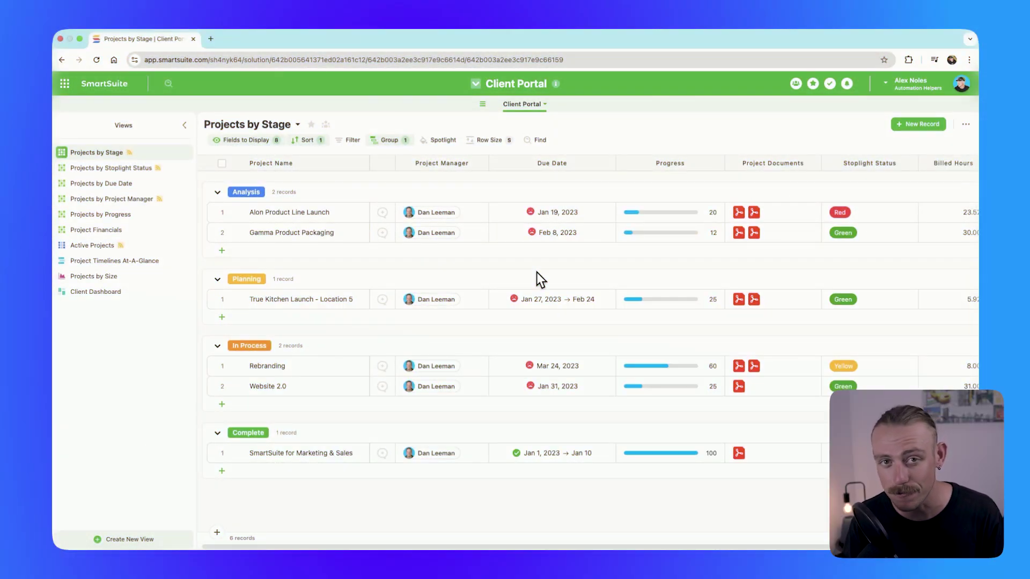
{"action": "left_click", "coordinate": [101, 293]}
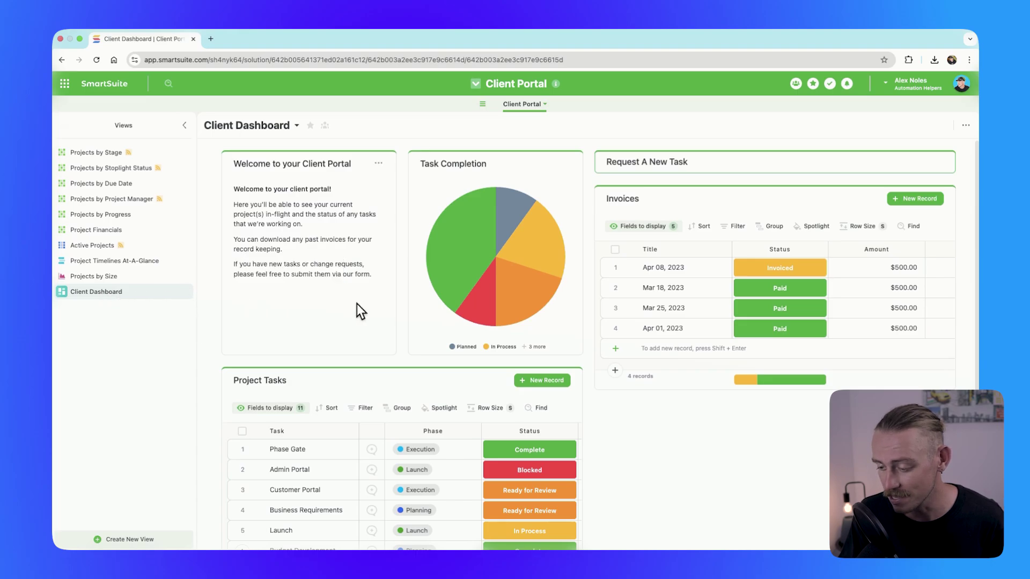
{"action": "scroll", "coordinate": [684, 323], "scroll_direction": "down", "scroll_amount": 2}
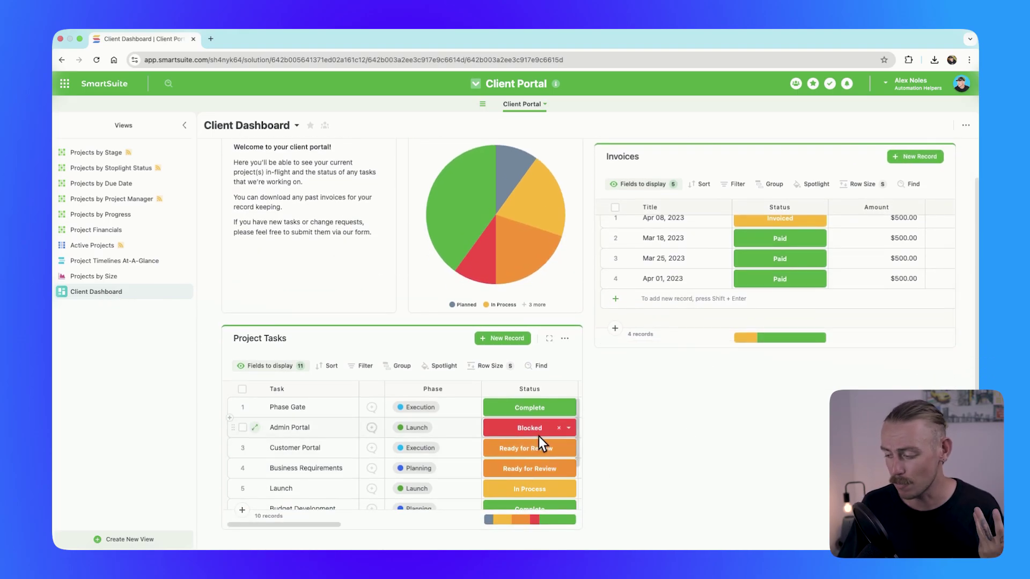
{"action": "scroll", "coordinate": [540, 436], "scroll_direction": "up", "scroll_amount": 2}
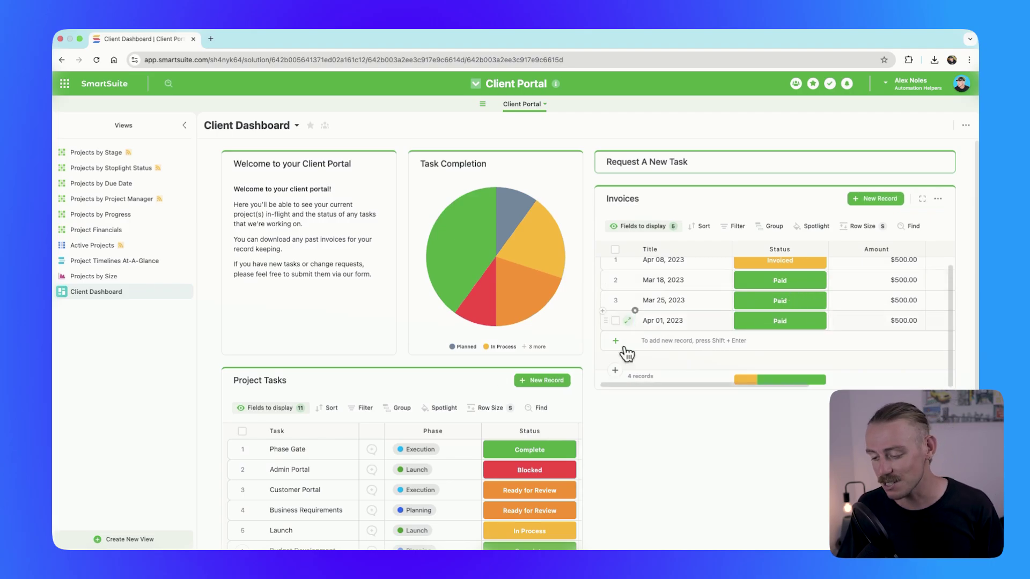
{"action": "left_click", "coordinate": [147, 541]}
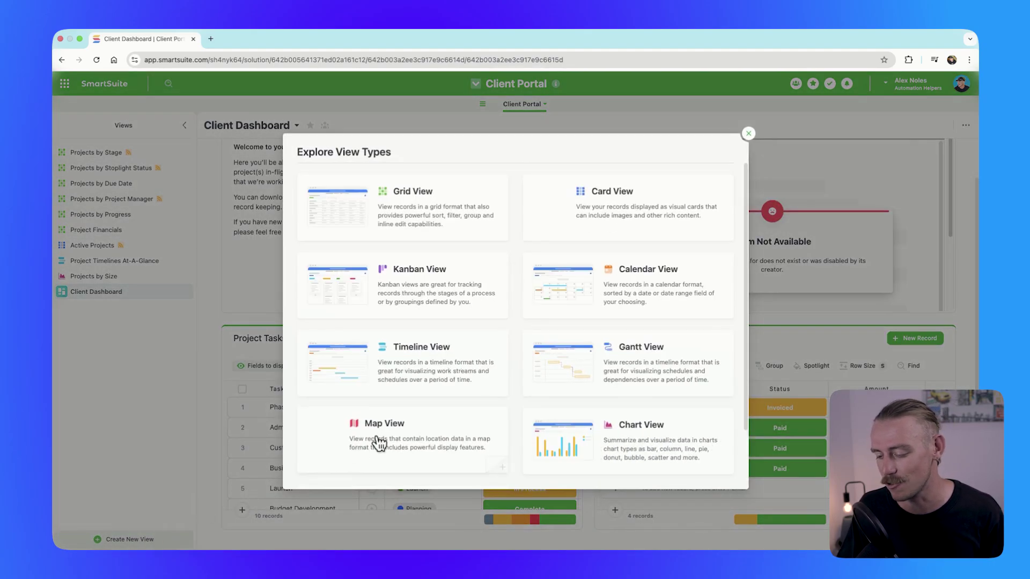
- Choose Dashboard as the new view type, then open the Total formula field's settings in All Orders
{"action": "scroll", "coordinate": [636, 285], "scroll_direction": "down", "scroll_amount": 2}
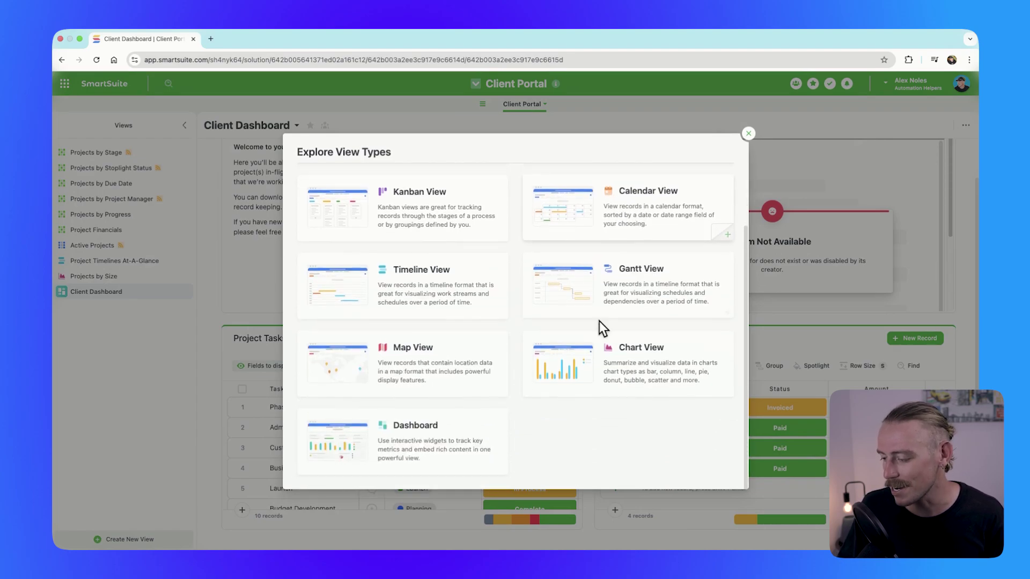
{"action": "left_click", "coordinate": [407, 448]}
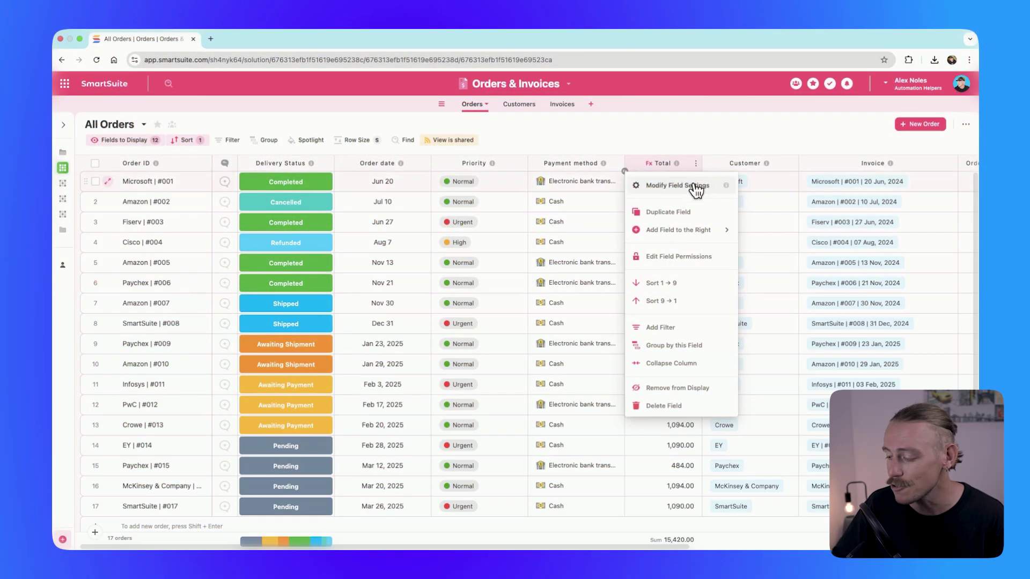
{"action": "left_click", "coordinate": [695, 189]}
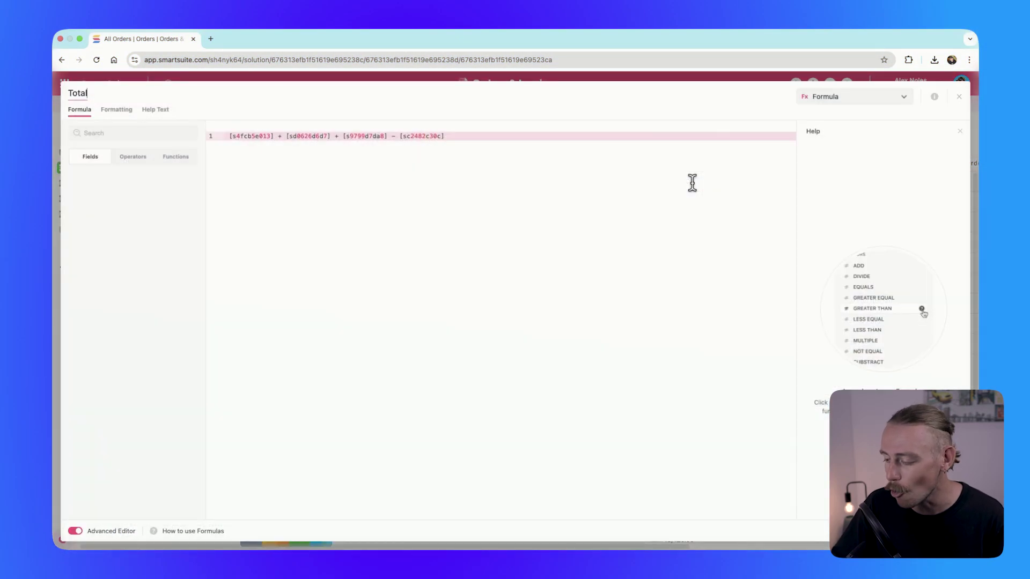
- Format the Total formula as USD Currency and save the changes
{"action": "left_click", "coordinate": [131, 112]}
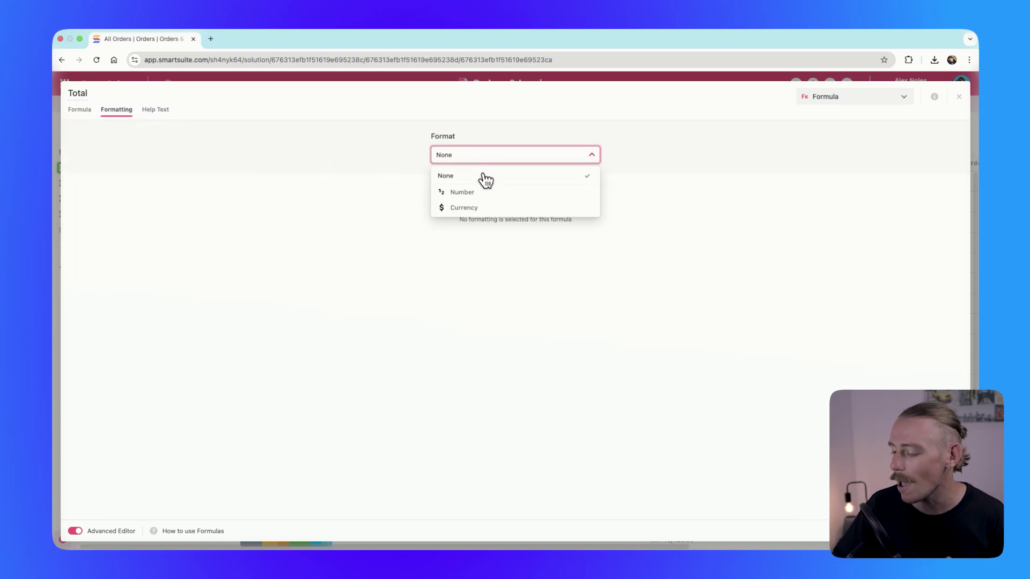
{"action": "left_click", "coordinate": [464, 208]}
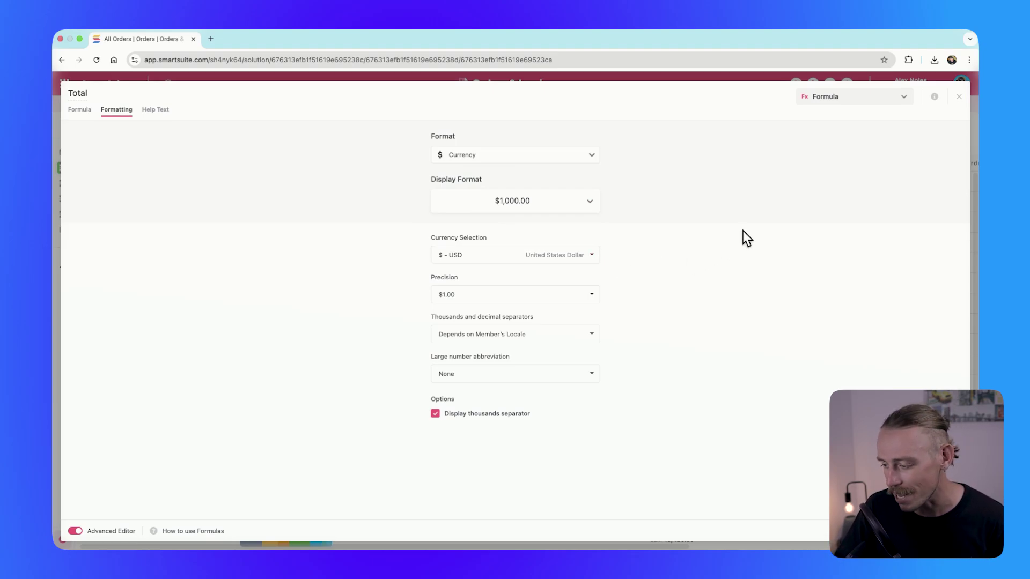
{"action": "left_click", "coordinate": [959, 97]}
{"action": "left_click", "coordinate": [537, 350]}
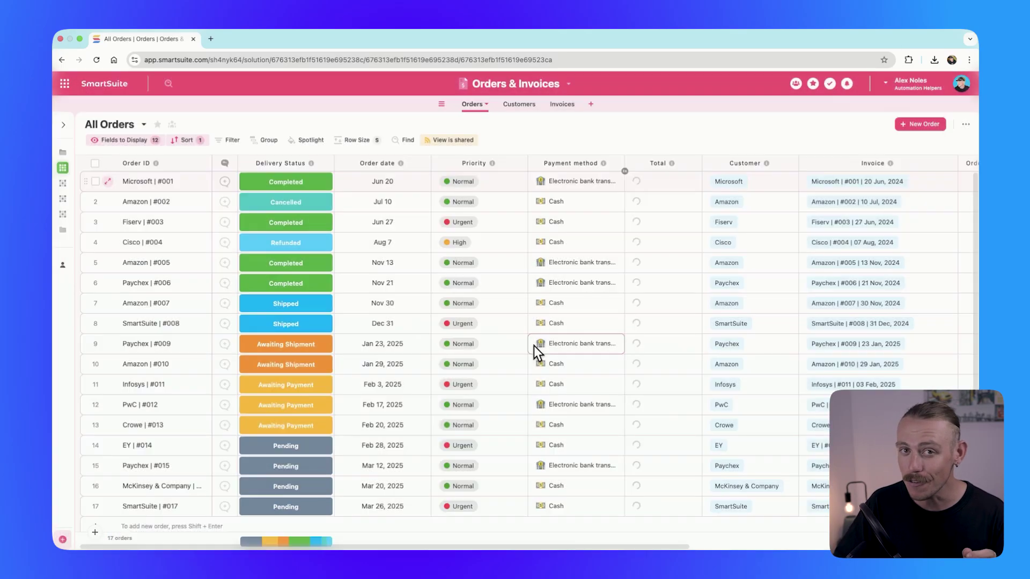
- Add a new Formula field to the Orders table in the full formula editor
{"action": "scroll", "coordinate": [859, 232], "scroll_direction": "right", "scroll_amount": 10}
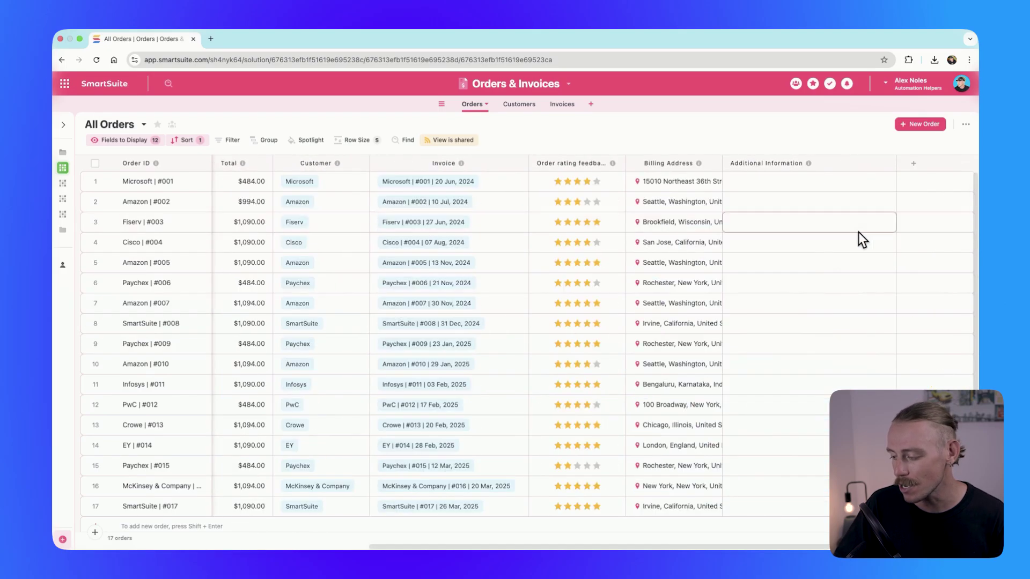
{"action": "left_click", "coordinate": [914, 165]}
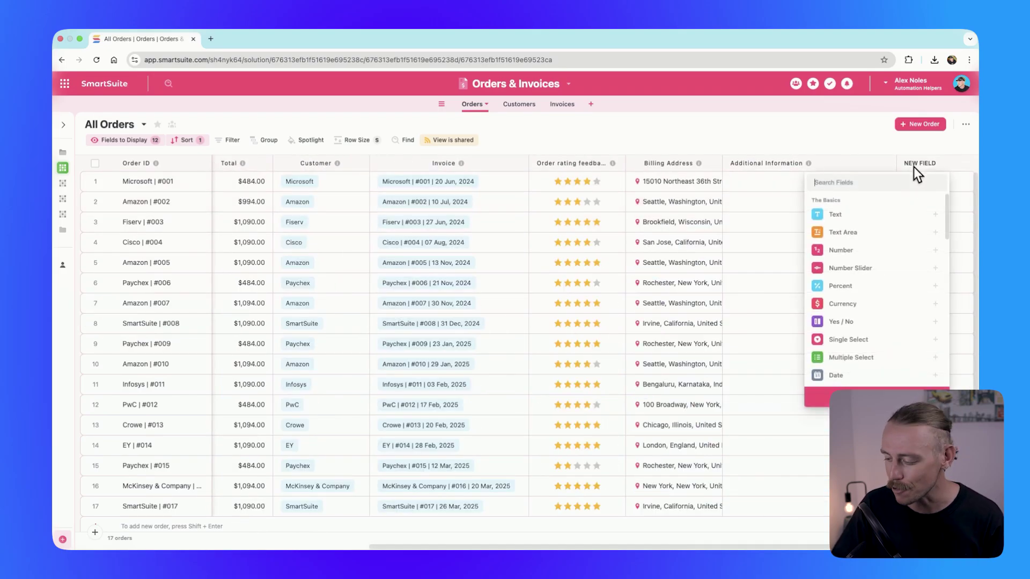
{"action": "type", "text": "form"}
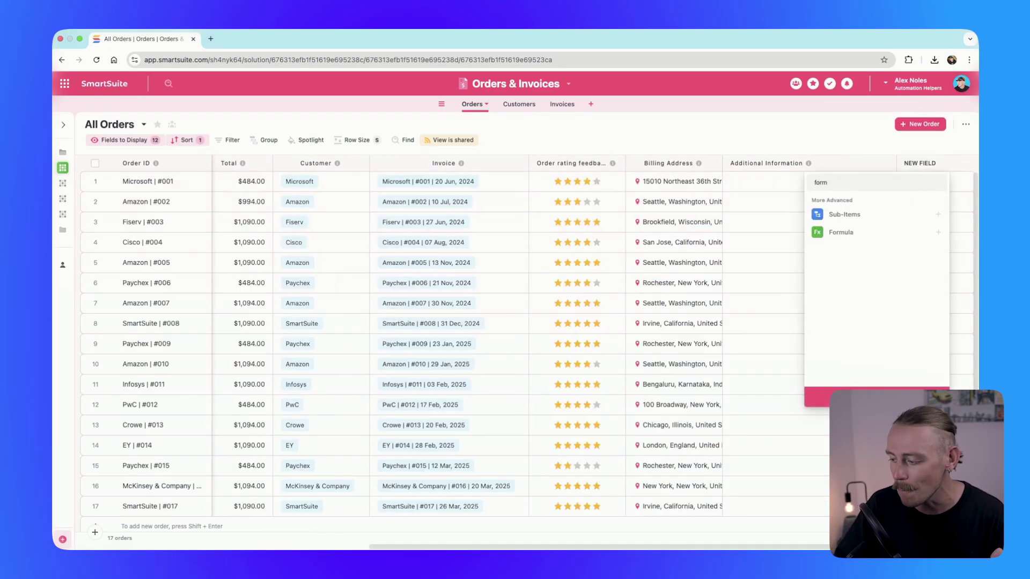
{"action": "left_click", "coordinate": [864, 232]}
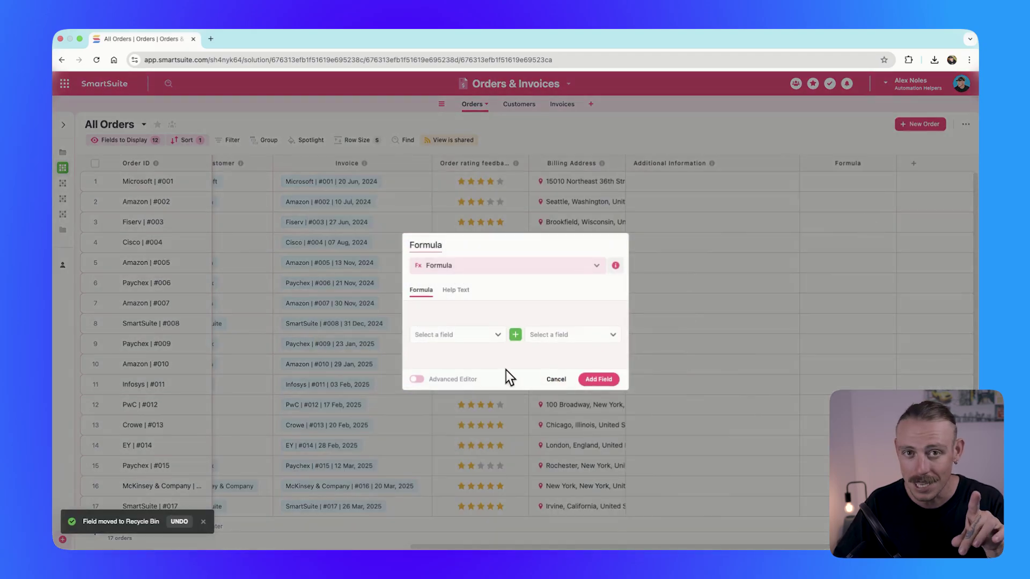
{"action": "left_click", "coordinate": [416, 379]}
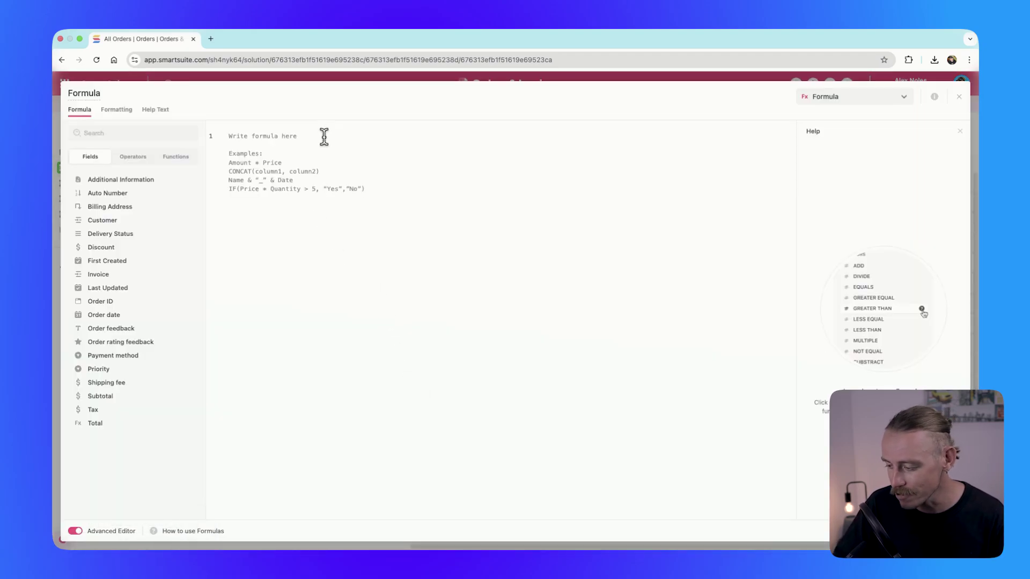
- Search the formula functions for 'GET' and insert GET_LIST
{"action": "left_click", "coordinate": [177, 158]}
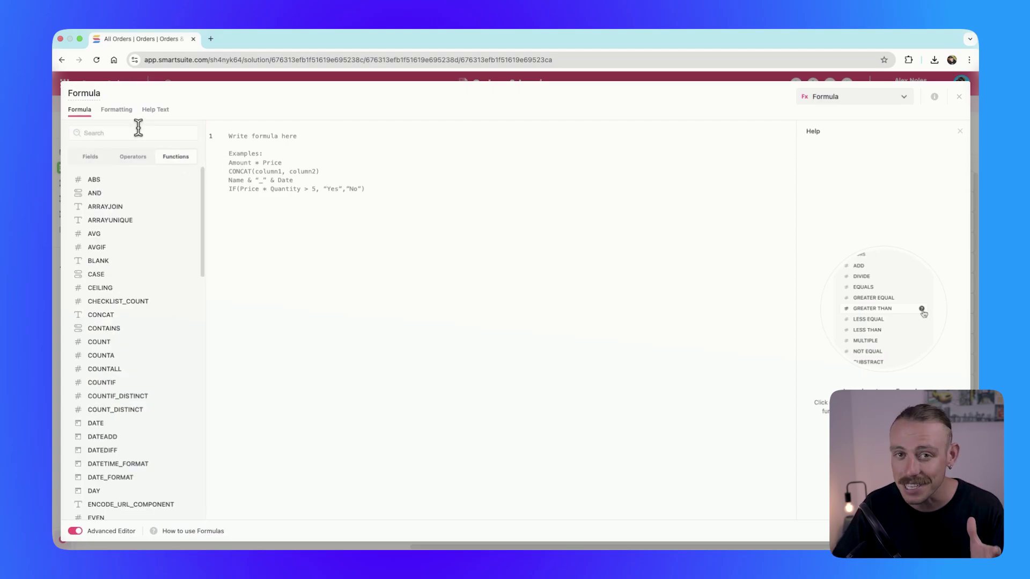
{"action": "type", "text": "GET"}
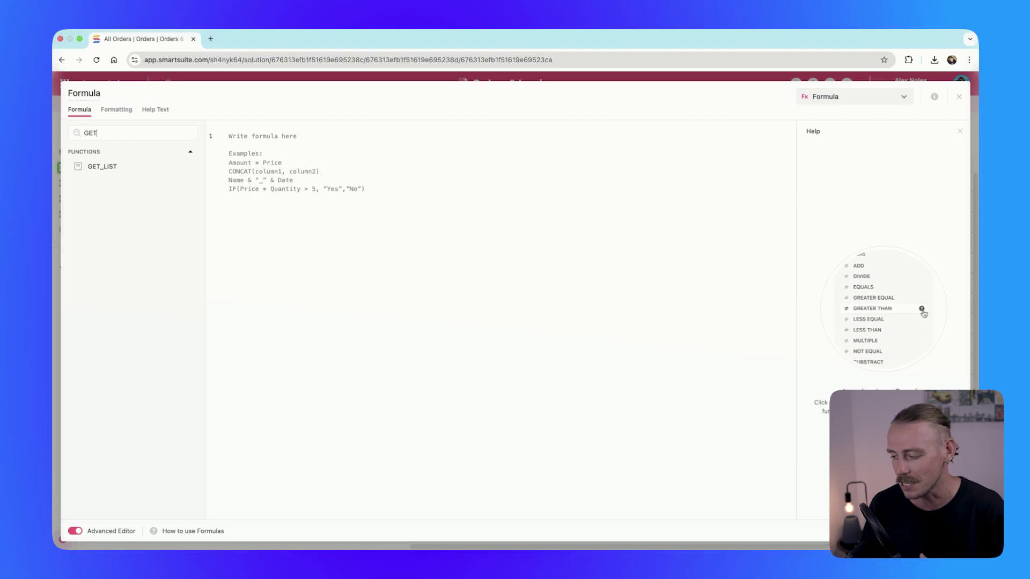
{"action": "left_click", "coordinate": [108, 167]}
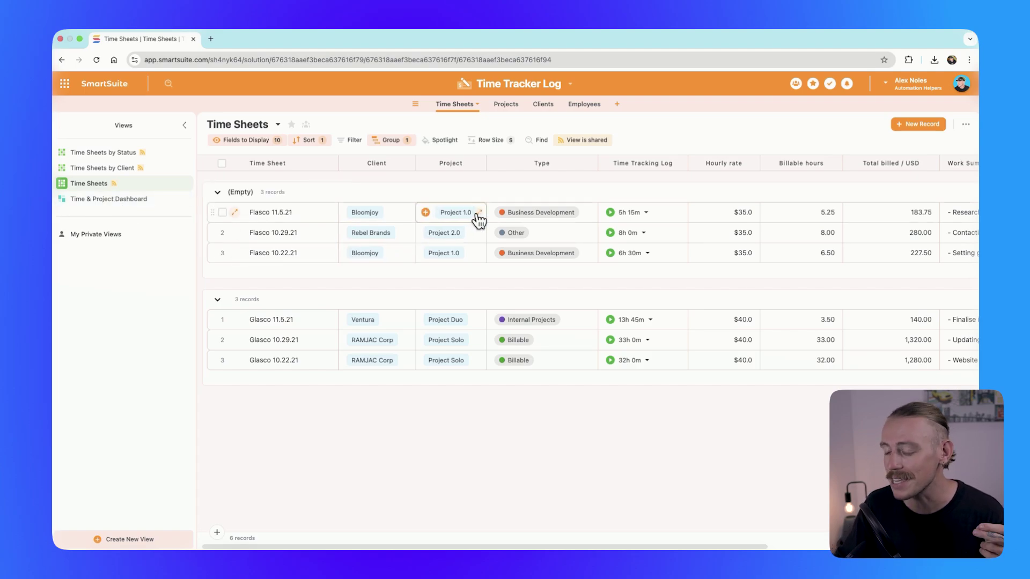
- Check the time logged on the Flasco 11.5.21 entry, then cancel Add Time
{"action": "left_click", "coordinate": [646, 212]}
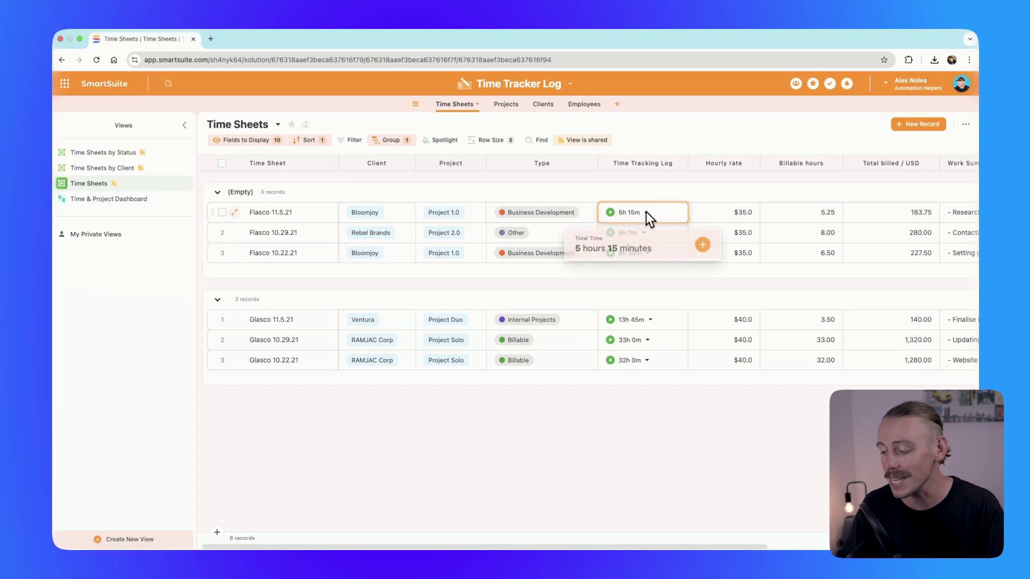
{"action": "left_click", "coordinate": [701, 245]}
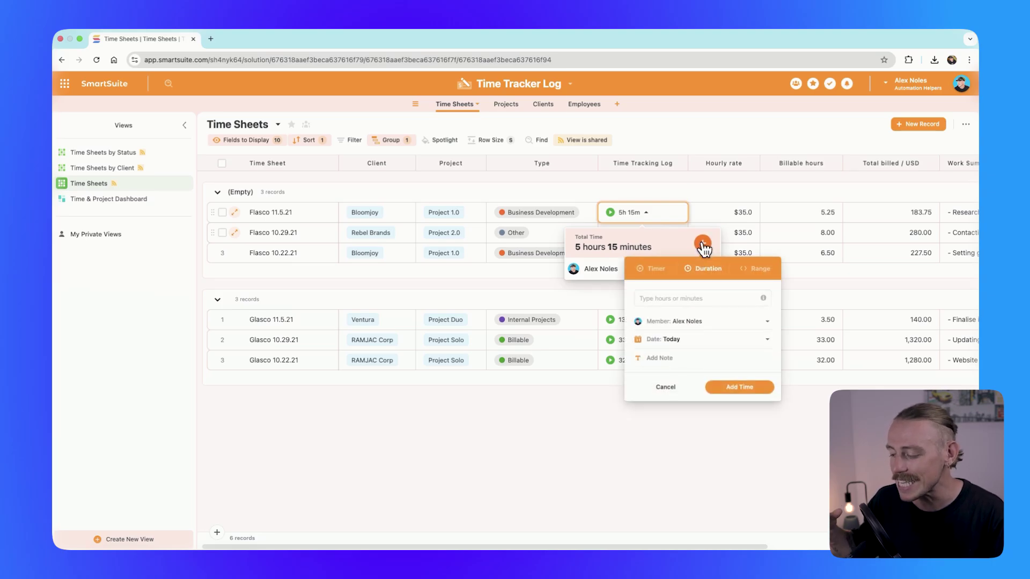
{"action": "left_click", "coordinate": [642, 162]}
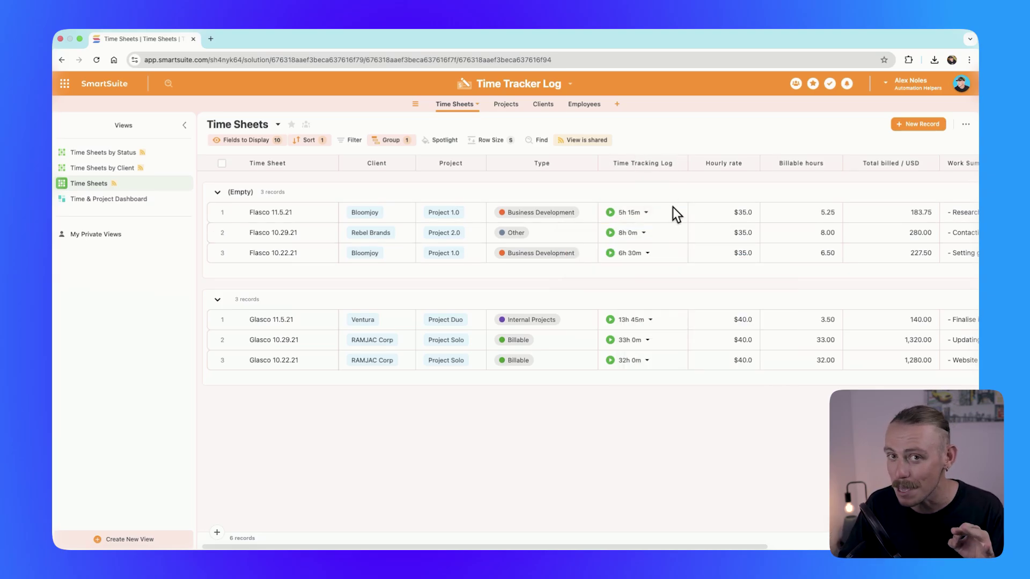
- Add a Formula field to Time Sheets starting with [Time Tracking Log] in the advanced editor
{"action": "scroll", "coordinate": [674, 217], "scroll_direction": "right", "scroll_amount": 5}
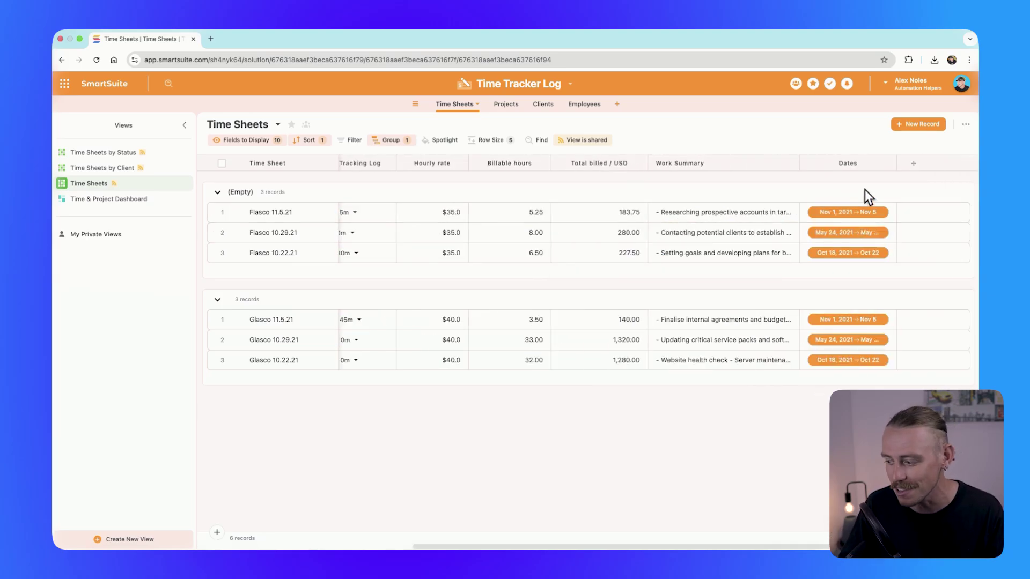
{"action": "left_click", "coordinate": [914, 163]}
{"action": "type", "text": "formul"}
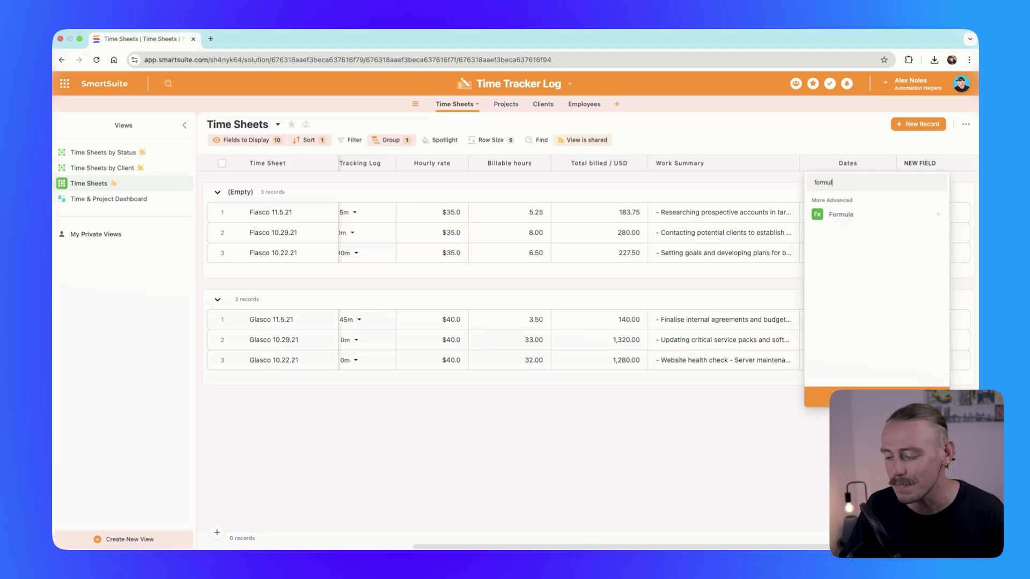
{"action": "left_click", "coordinate": [885, 215]}
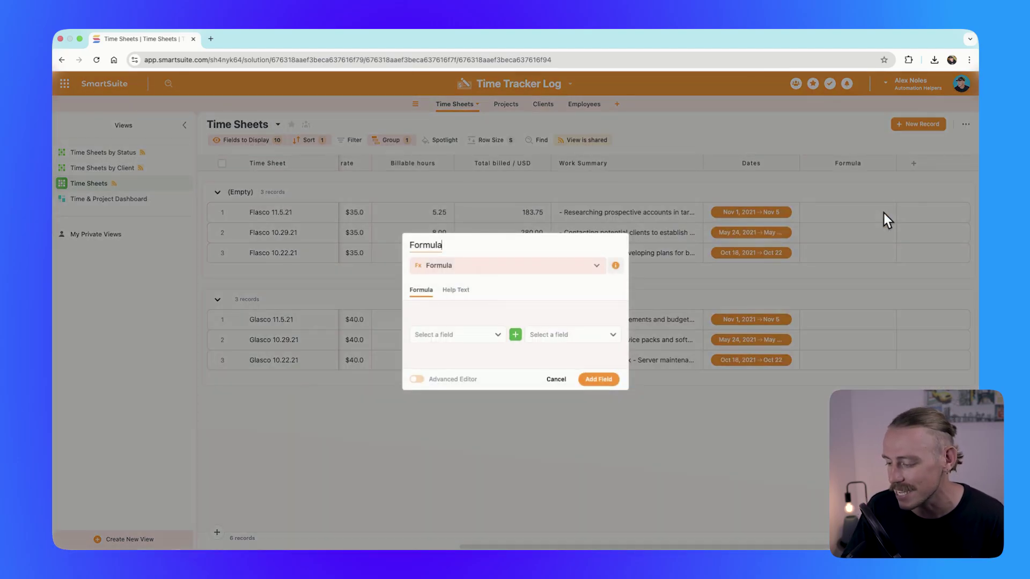
{"action": "left_click", "coordinate": [417, 380]}
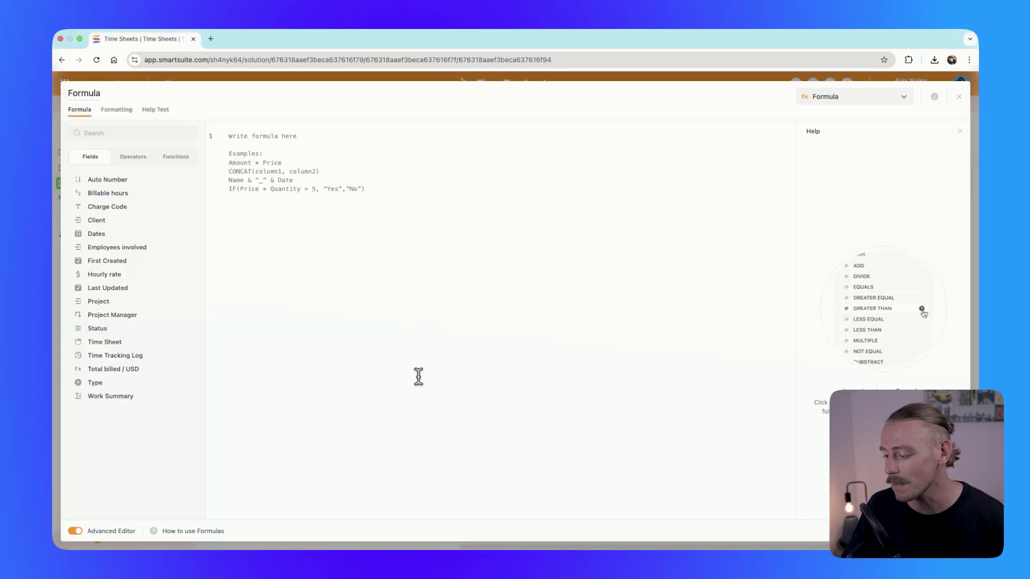
{"action": "left_click", "coordinate": [141, 360]}
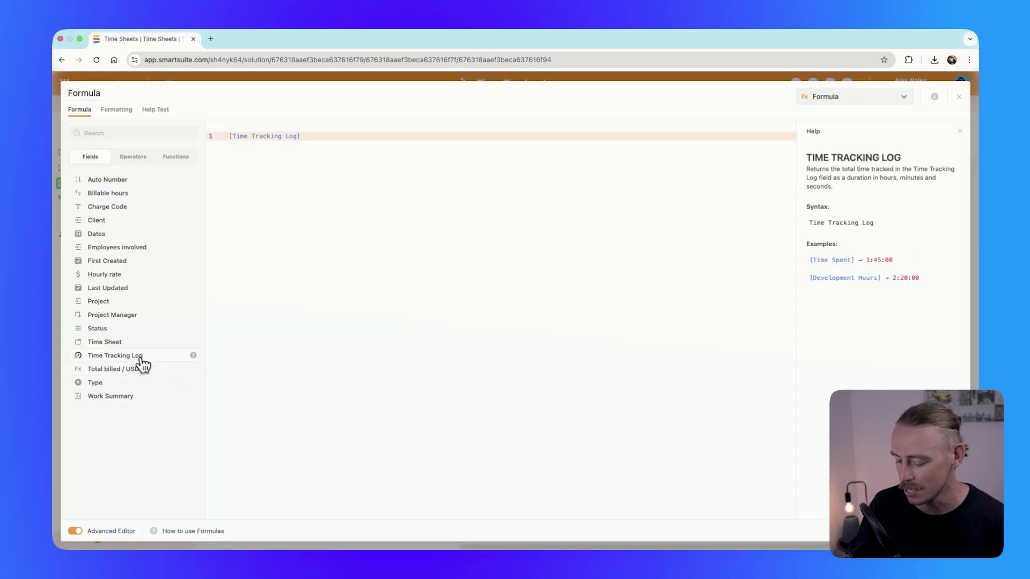
{"action": "type", "text": "."}
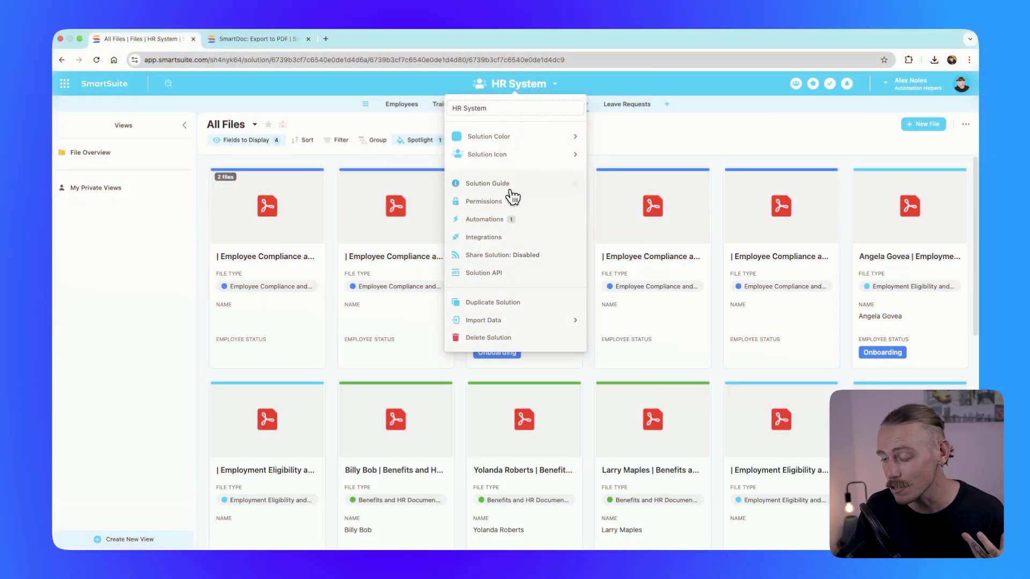
- Create an automation that generates an Export Record Page PDF when a Files record is created
{"action": "left_click", "coordinate": [485, 219]}
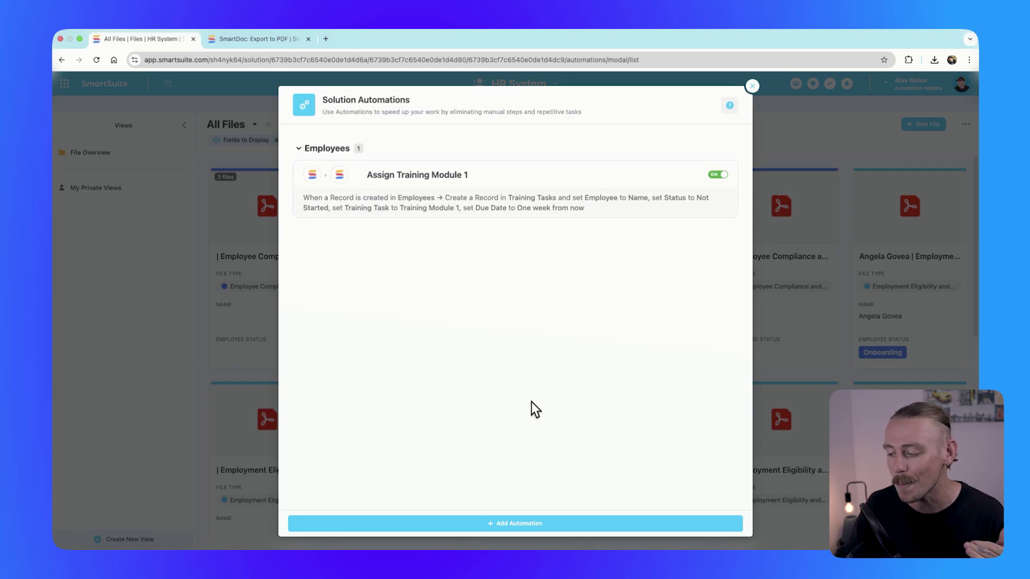
{"action": "left_click", "coordinate": [590, 521]}
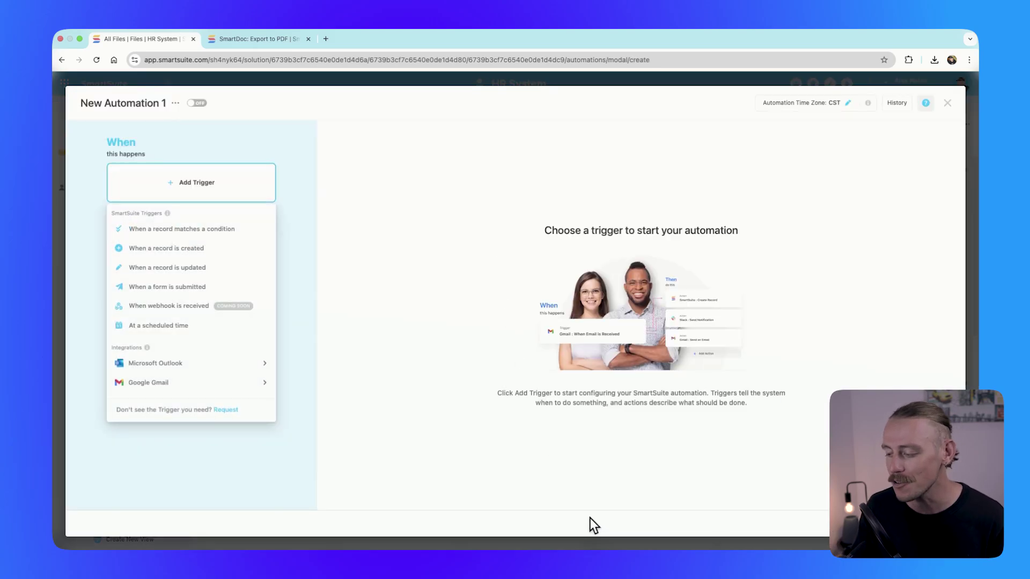
{"action": "left_click", "coordinate": [229, 252]}
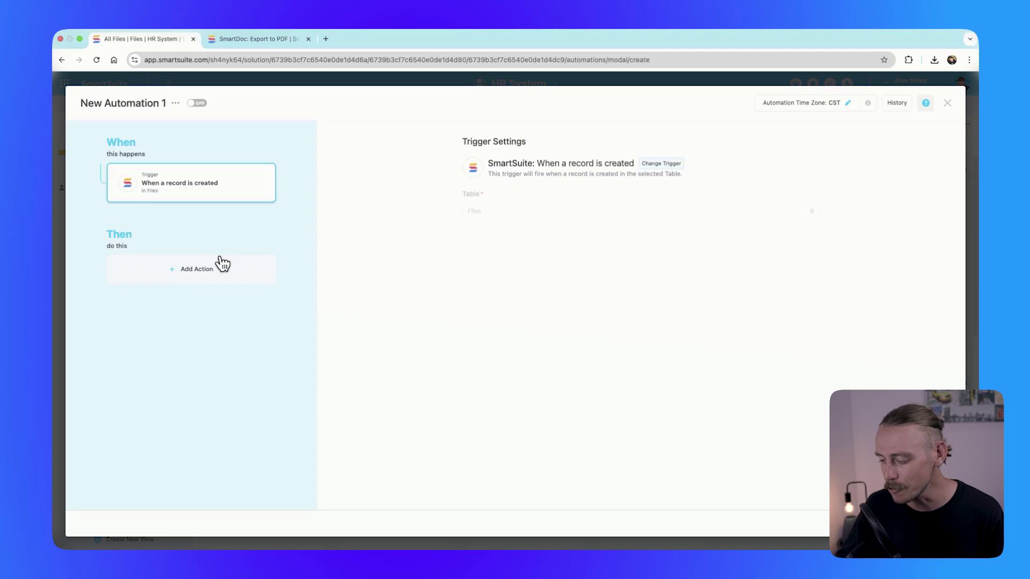
{"action": "left_click", "coordinate": [217, 266]}
{"action": "left_click", "coordinate": [177, 276]}
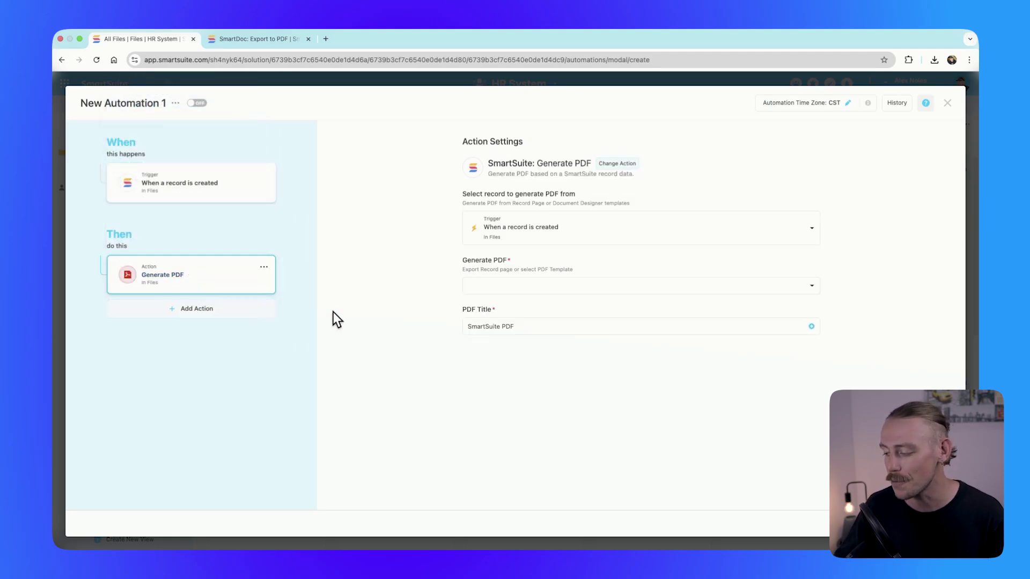
{"action": "left_click", "coordinate": [523, 287]}
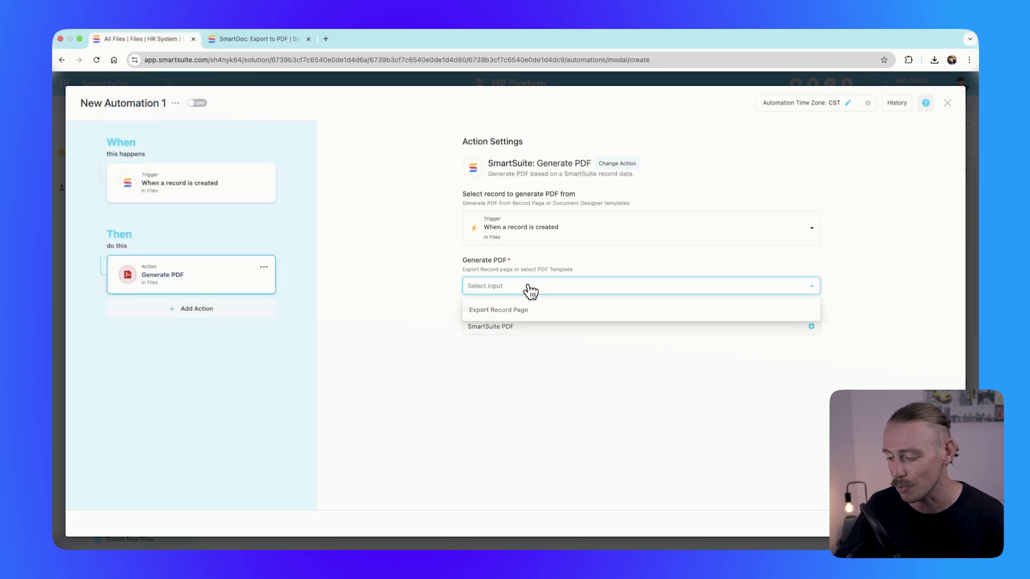
{"action": "left_click", "coordinate": [578, 311]}
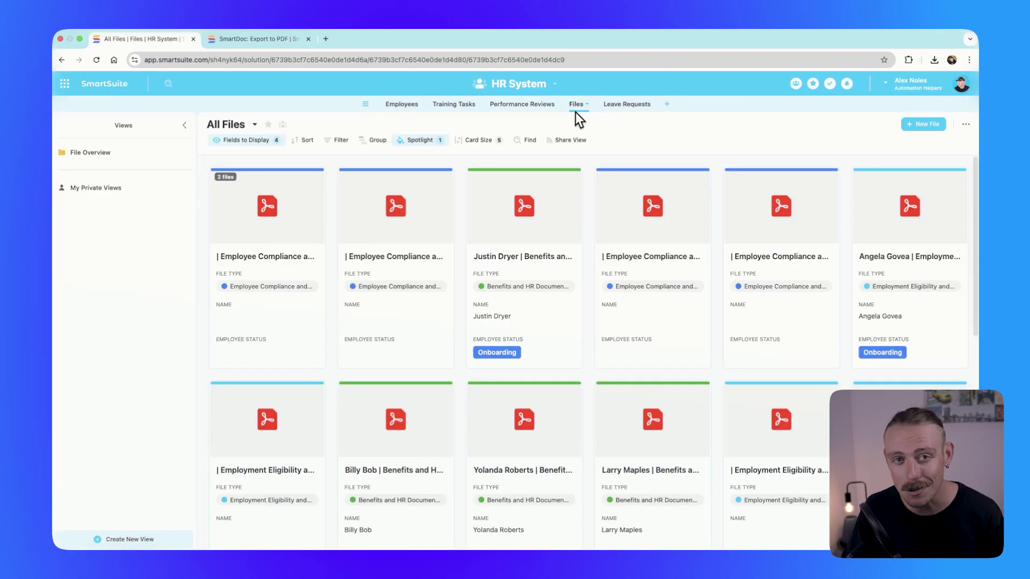
- Create a new Document Designer template for the Performance Reviews table
{"action": "left_click", "coordinate": [539, 108]}
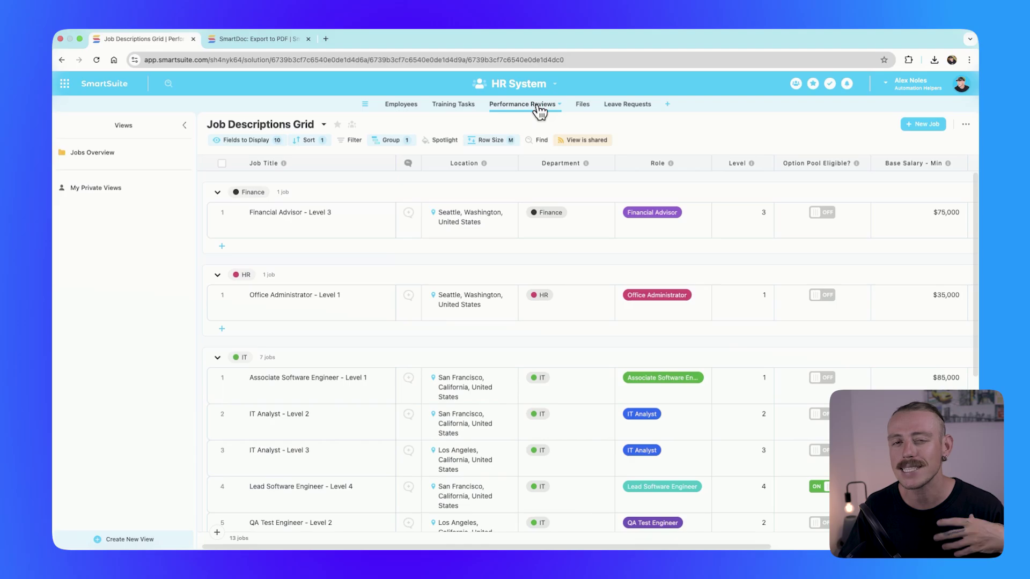
{"action": "left_click", "coordinate": [559, 105]}
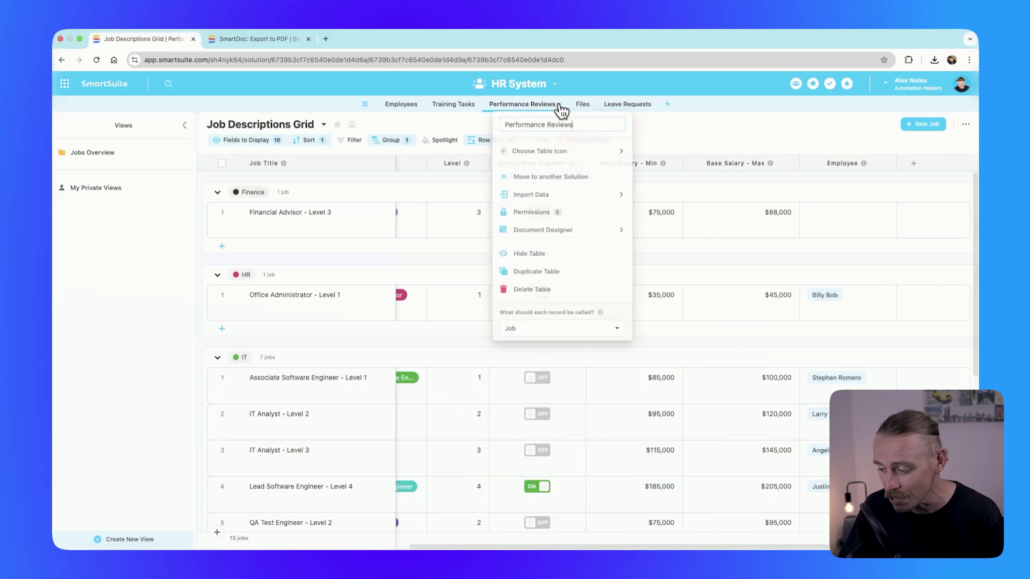
{"action": "mouse_move", "coordinate": [583, 234]}
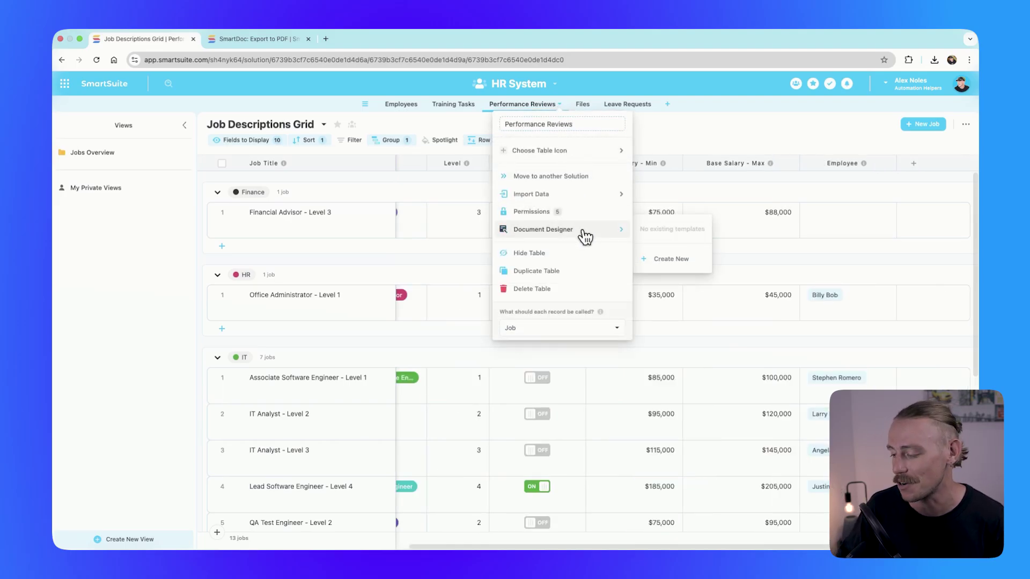
{"action": "left_click", "coordinate": [671, 260]}
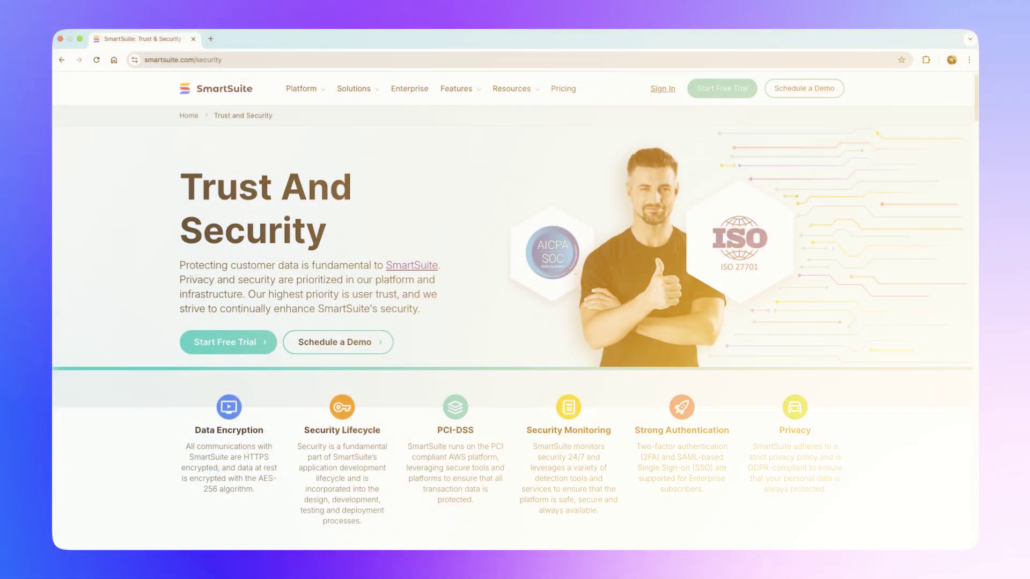
{"action": "scroll", "coordinate": [515, 322], "scroll_direction": "down", "scroll_amount": 2}
{"action": "scroll", "coordinate": [515, 322], "scroll_direction": "down", "scroll_amount": 10}
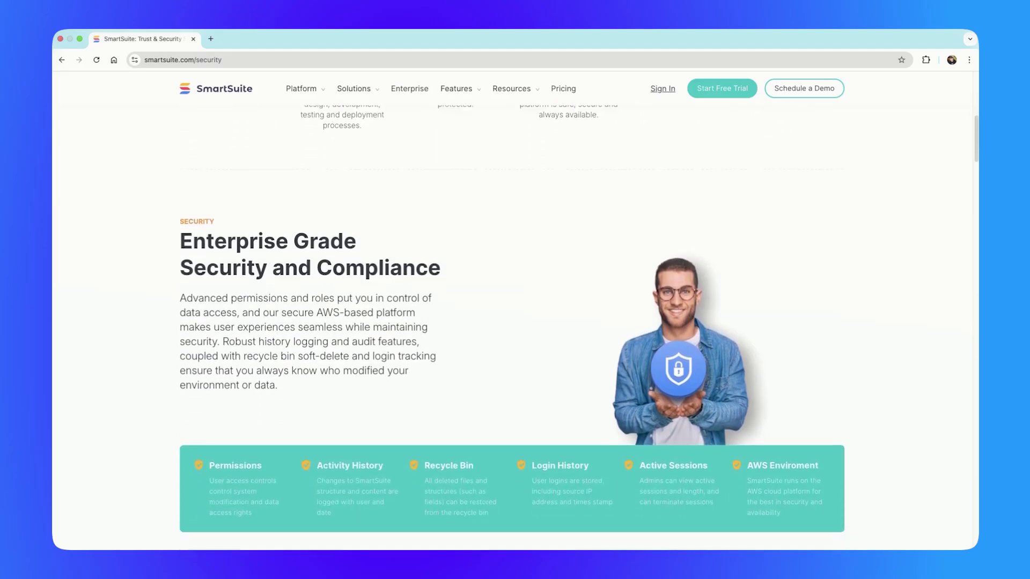
{"action": "scroll", "coordinate": [515, 322], "scroll_direction": "down", "scroll_amount": 8}
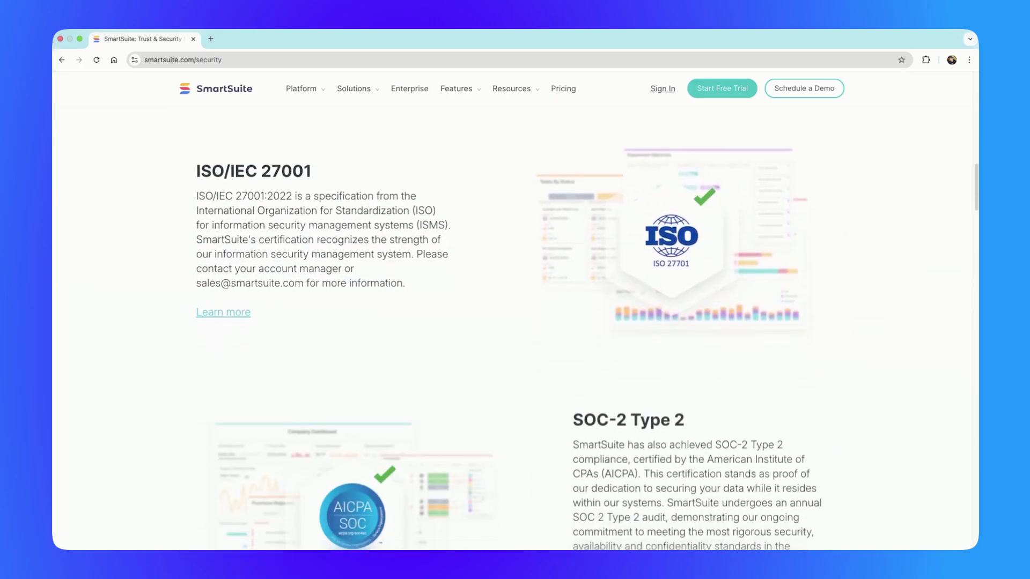
{"action": "scroll", "coordinate": [515, 322], "scroll_direction": "down", "scroll_amount": 8}
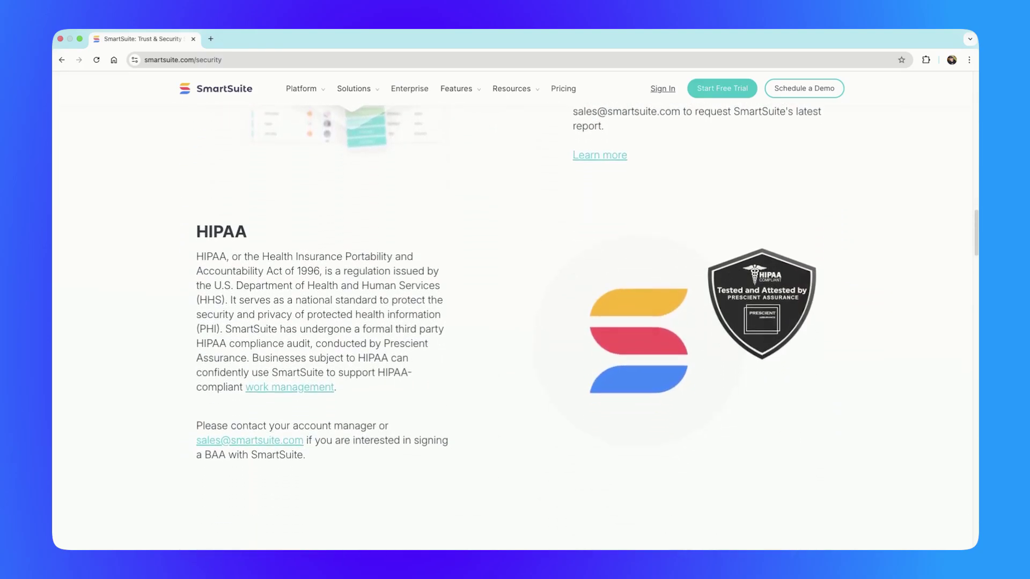
{"action": "scroll", "coordinate": [514, 322], "scroll_direction": "down", "scroll_amount": 10}
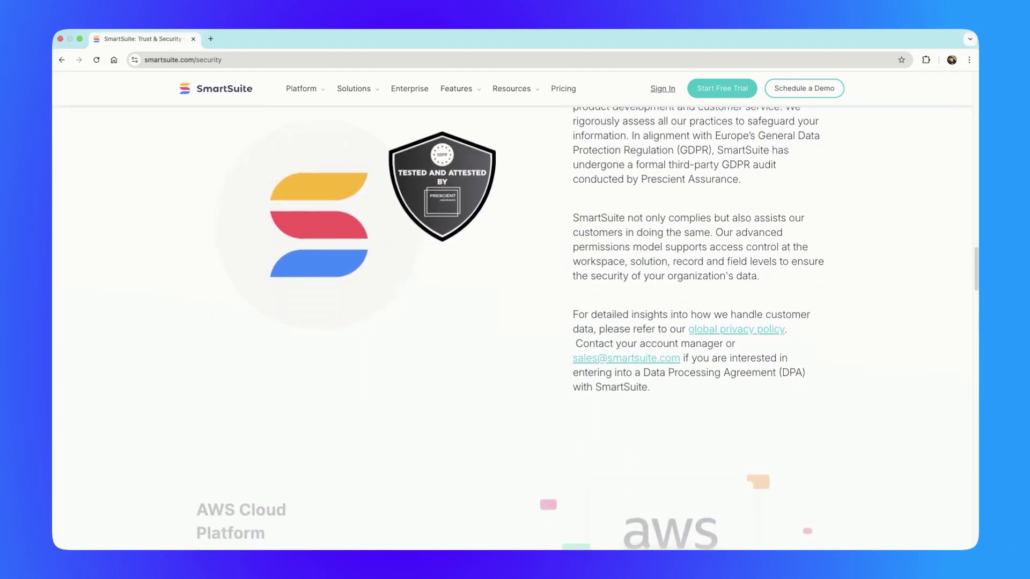
{"action": "scroll", "coordinate": [515, 322], "scroll_direction": "down", "scroll_amount": 2}
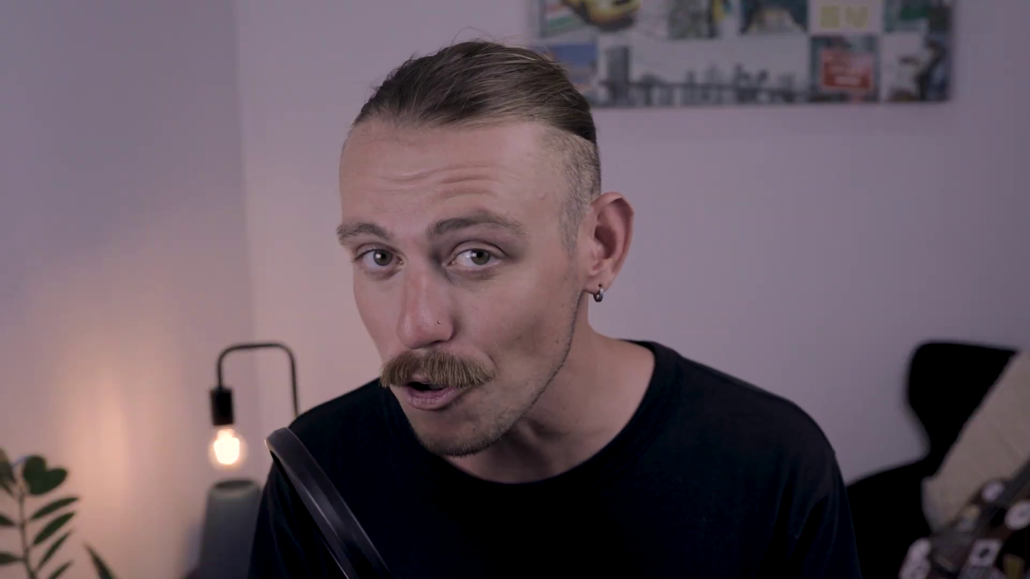